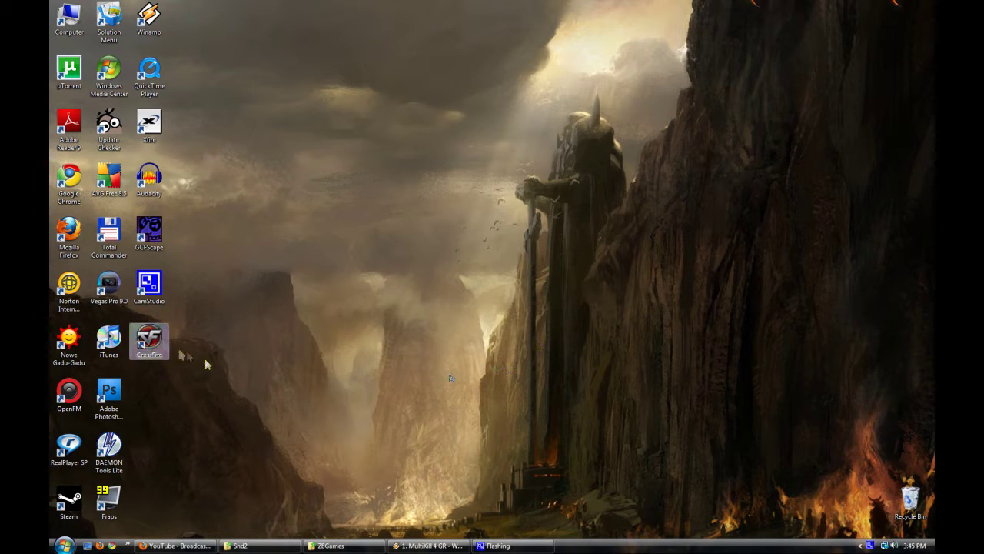
Go to the CrossFire shortcut's install location and open the BGM folder inside rez
double_click(159, 343)
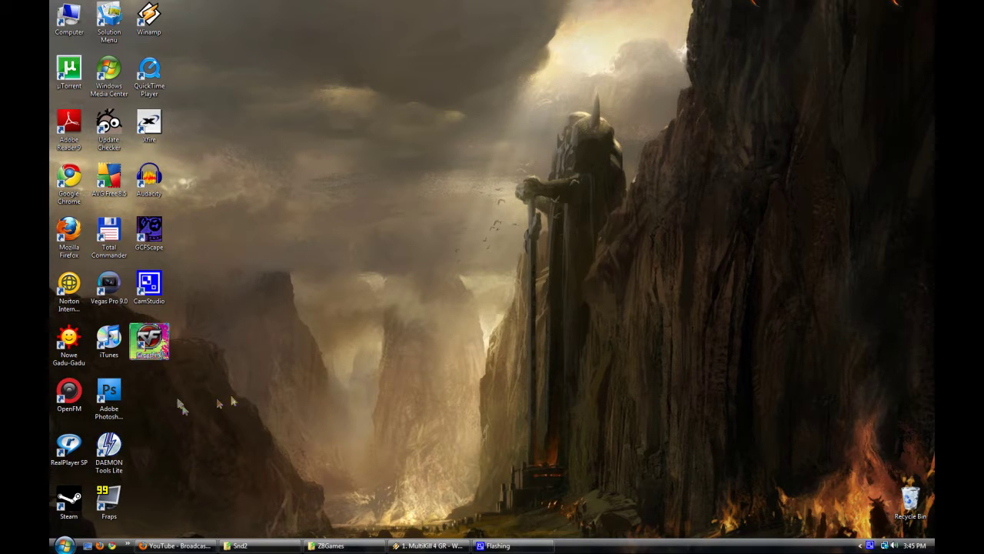
right_click(146, 341)
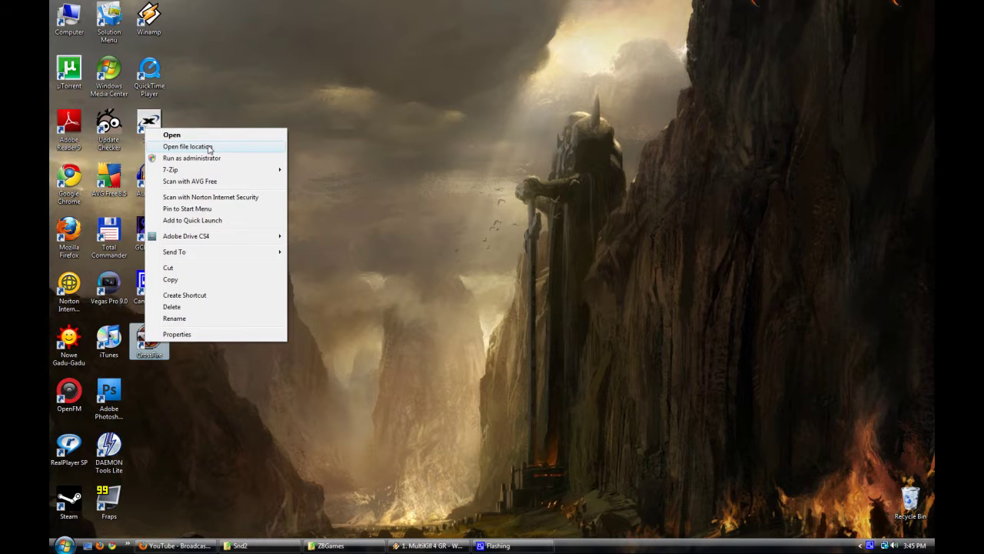
left_click(193, 333)
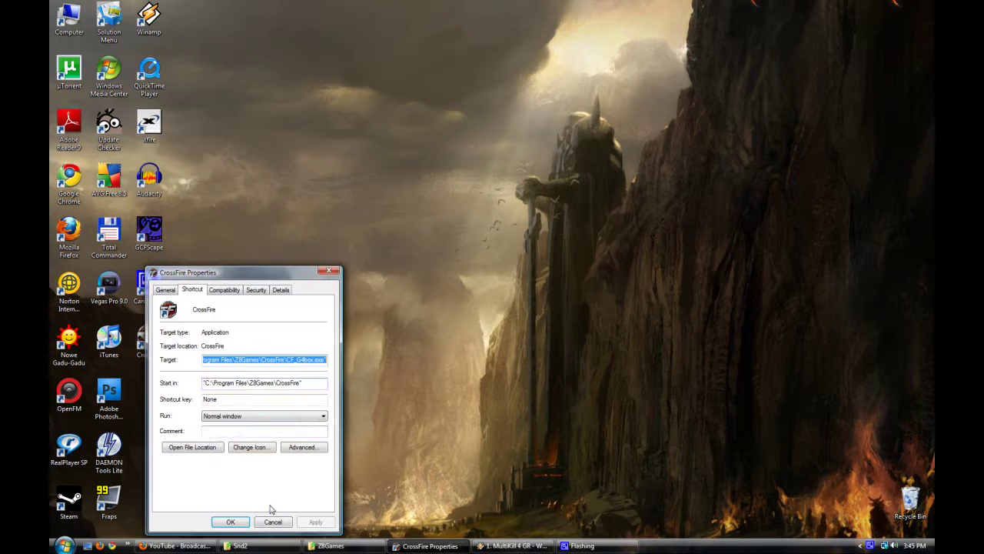
left_click(202, 450)
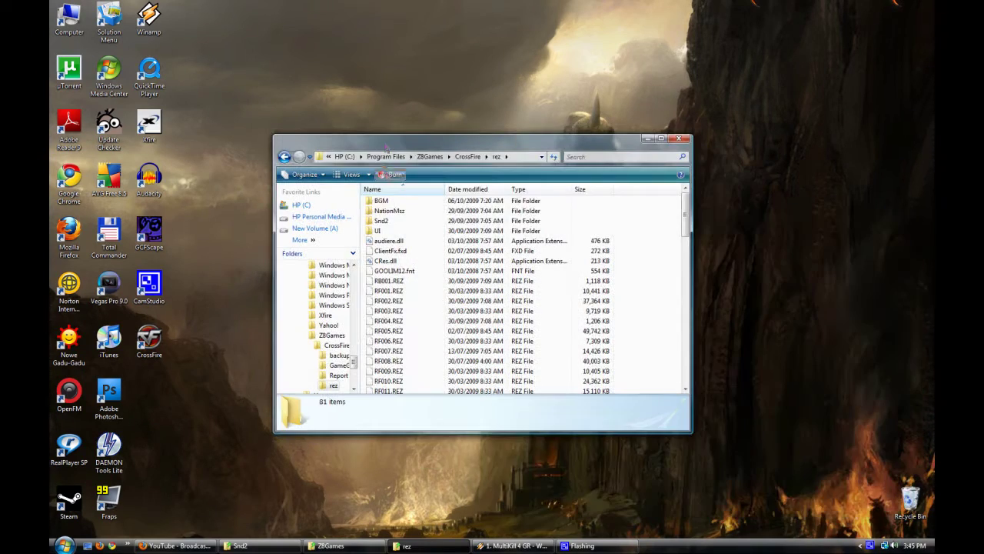
double_click(382, 201)
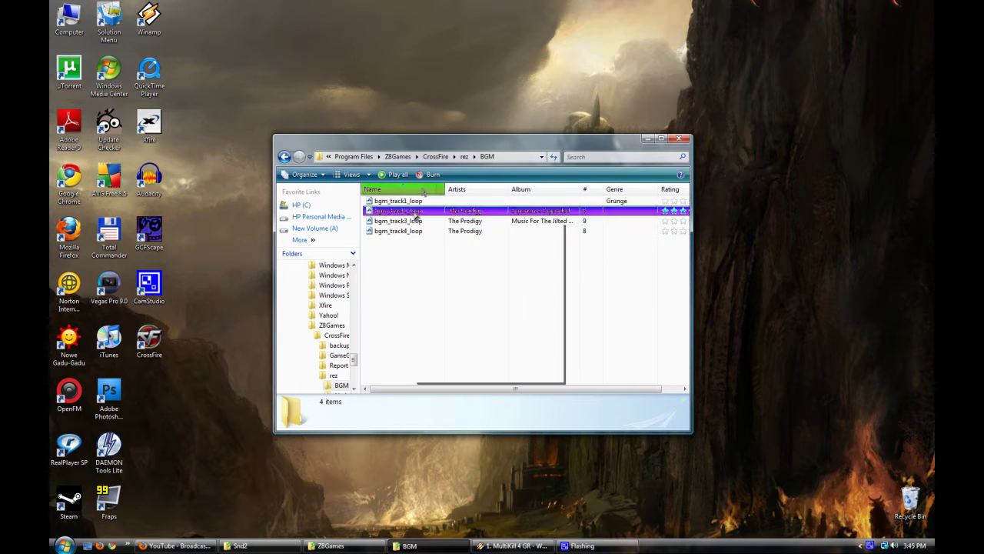
mouse_move(421, 206)
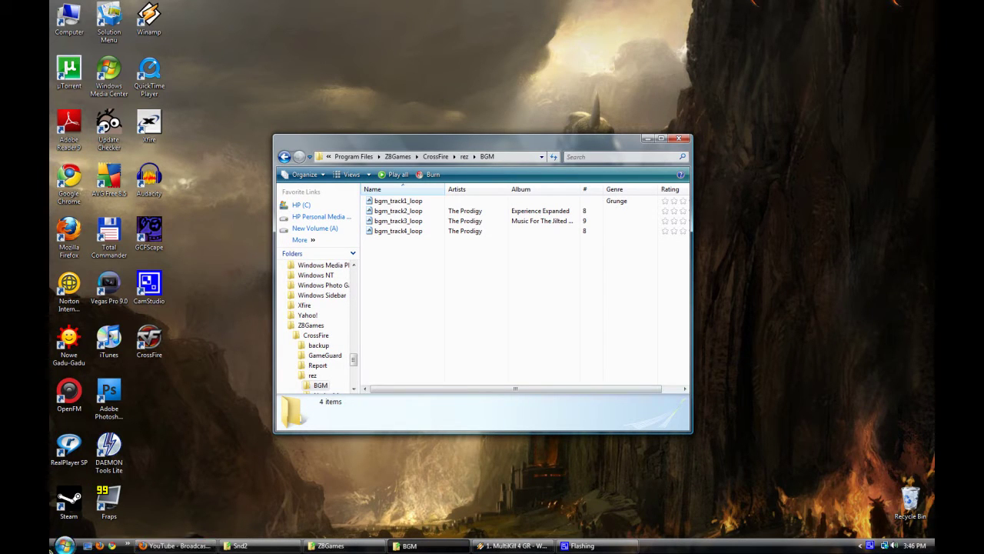
left_click(51, 547)
left_click(51, 549)
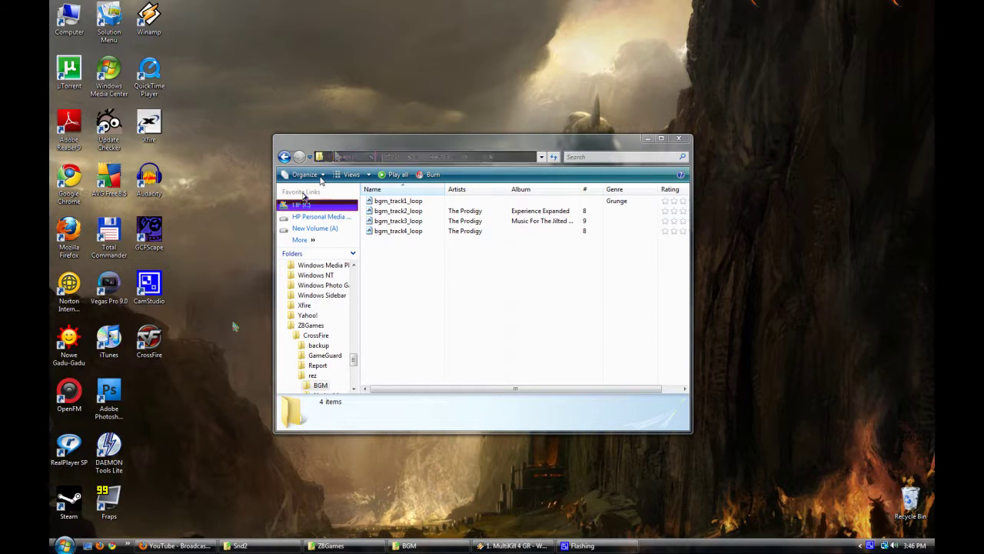
left_click(345, 148)
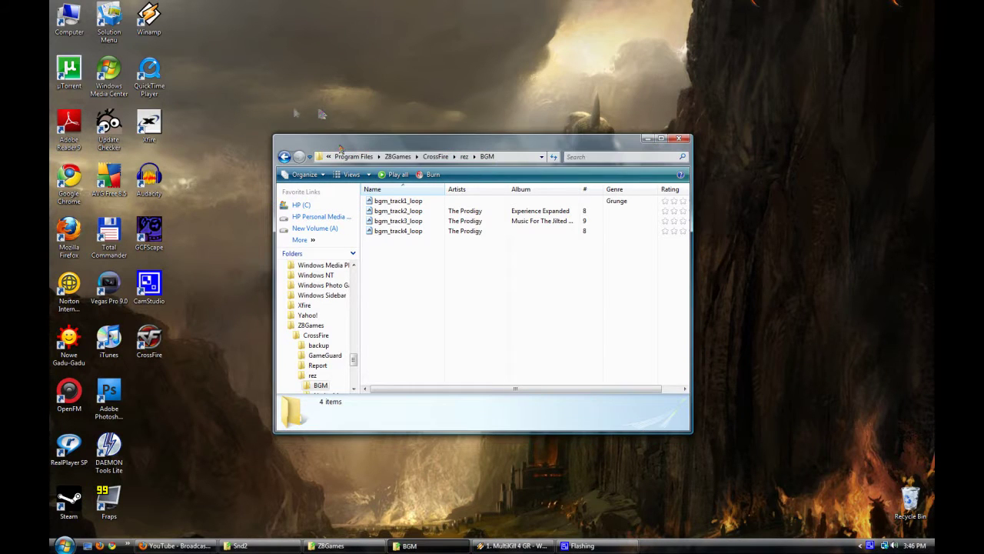
Examine the Wave conversion settings for bgm_track1_loop in dBpoweramp Music Converter, closing it without converting
left_click(404, 201)
right_click(404, 201)
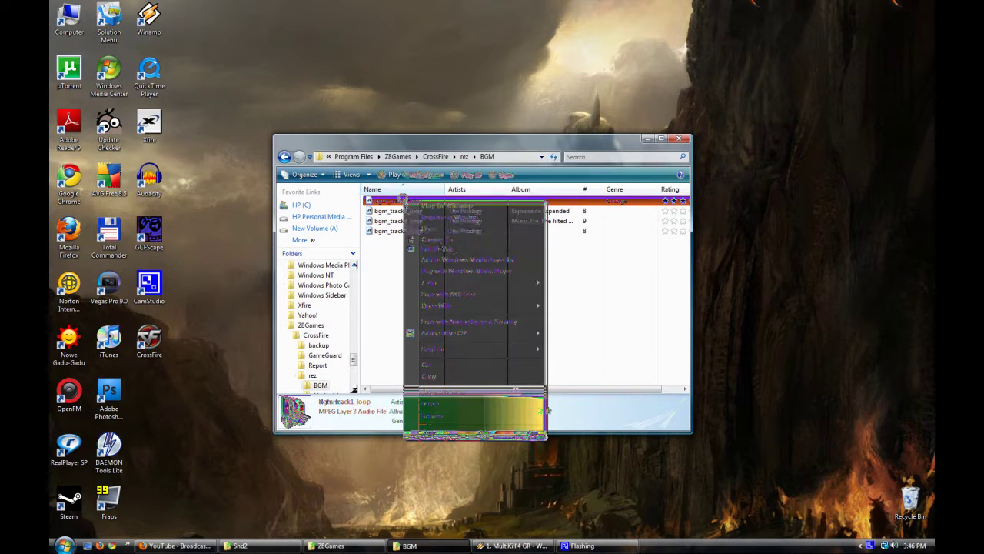
left_click(432, 240)
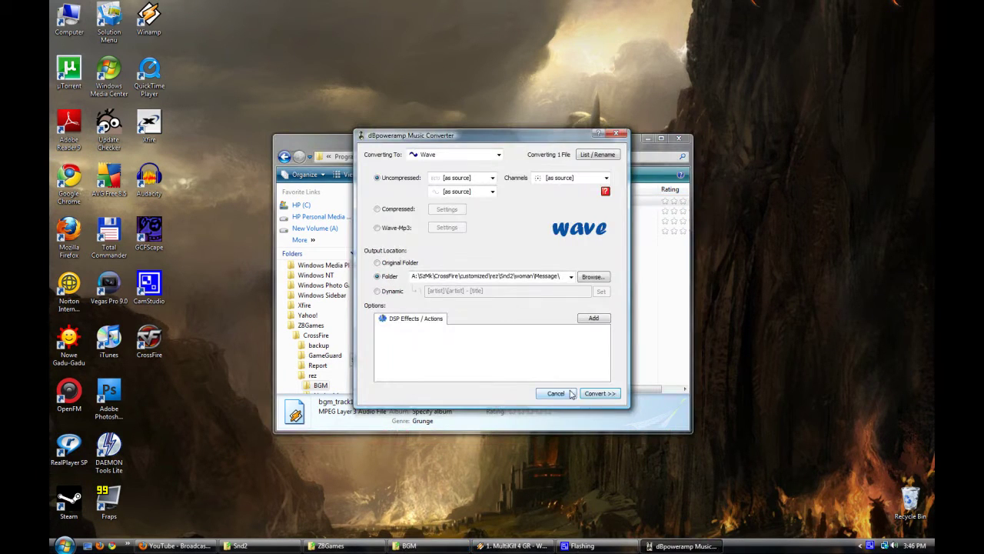
left_click(555, 392)
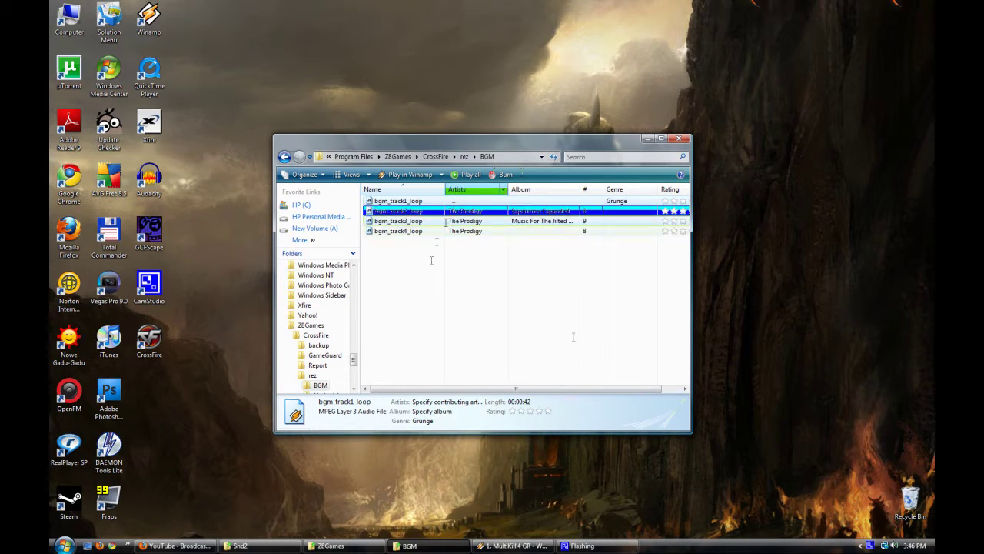
left_click_drag(432, 260, 451, 263)
mouse_move(400, 211)
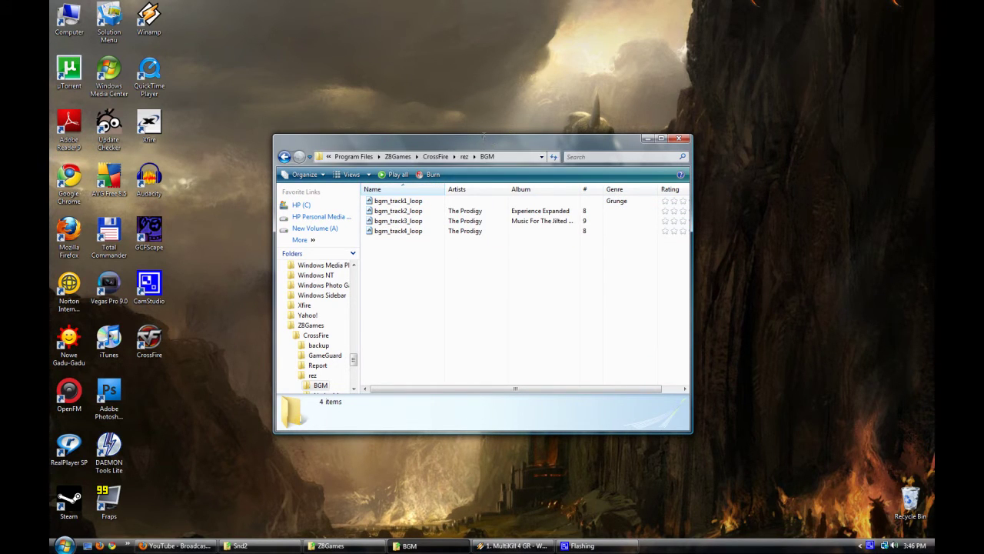
Return to the rez folder through the CrossFire folder and select the BGM, Snd2 and UI folders
left_click(435, 156)
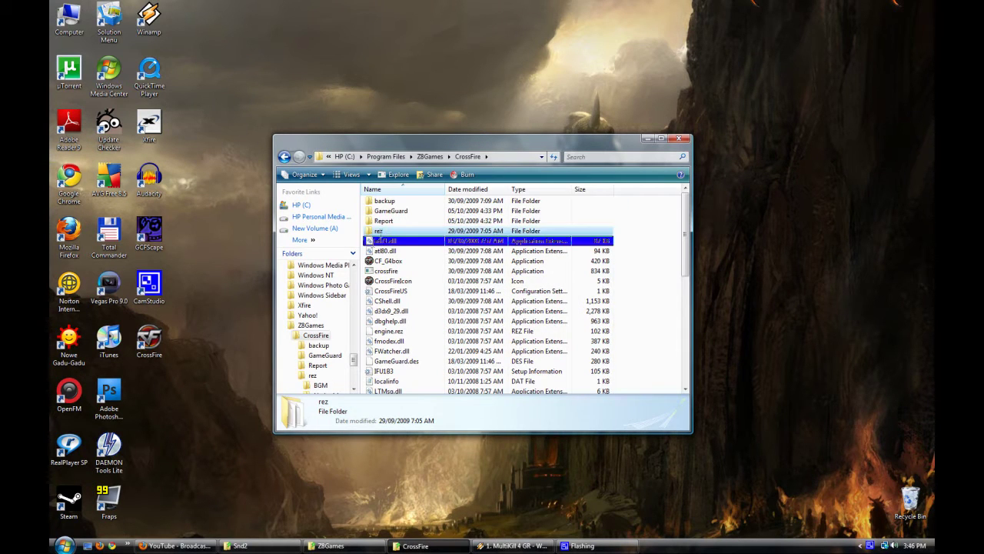
double_click(380, 229)
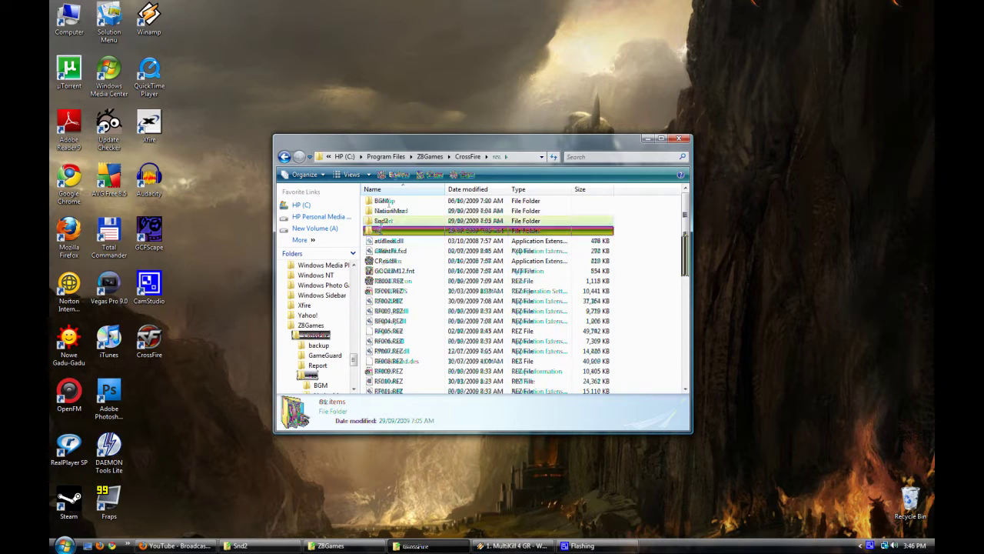
left_click(388, 200)
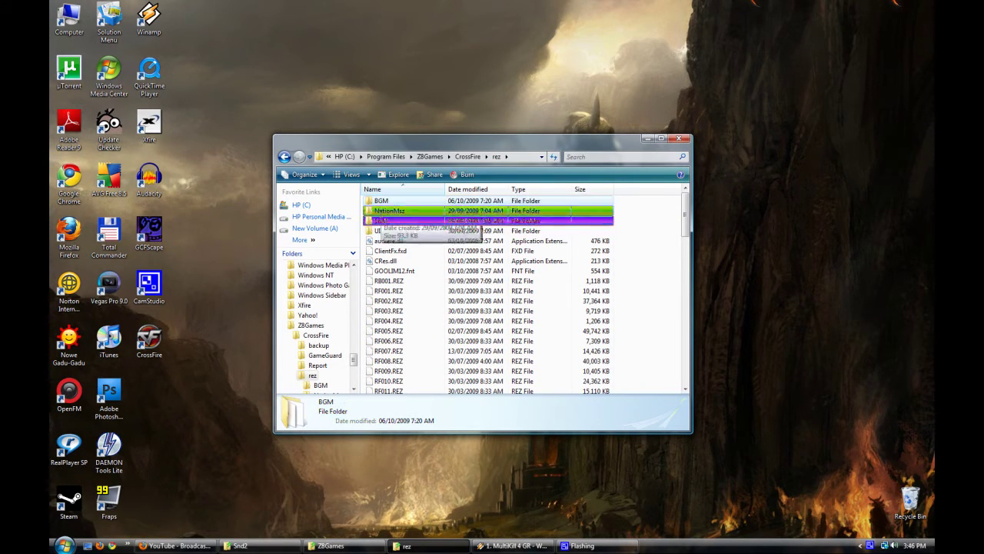
left_click(380, 221, "ctrl")
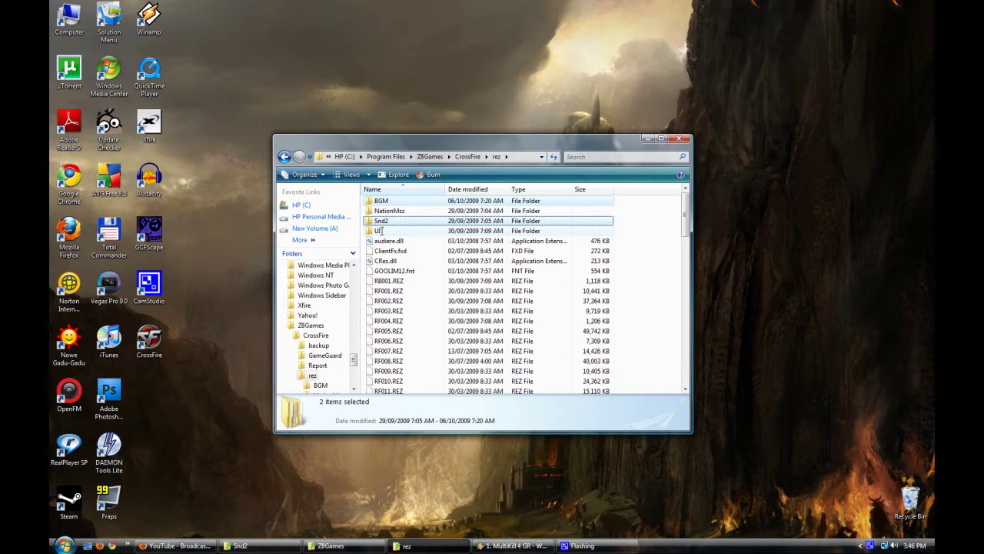
left_click(381, 230, "ctrl")
Reopen the BGM folder to view its background music tracks
left_click(435, 217)
left_click(436, 210)
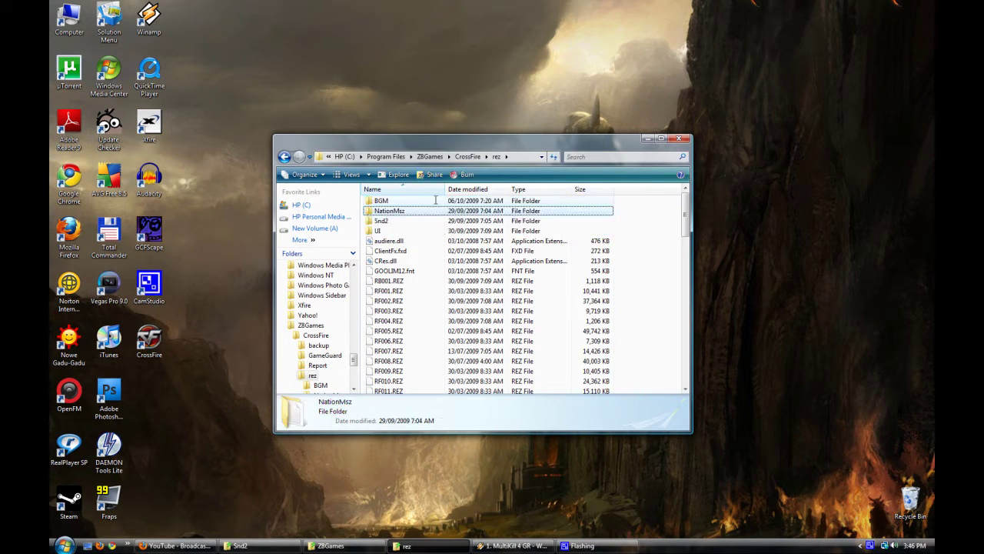
left_click(435, 202)
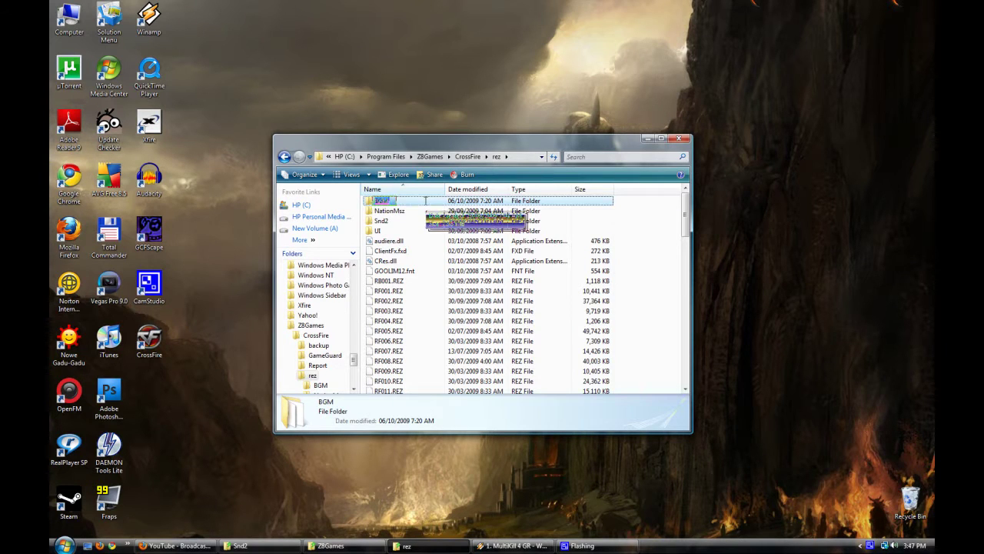
double_click(426, 200)
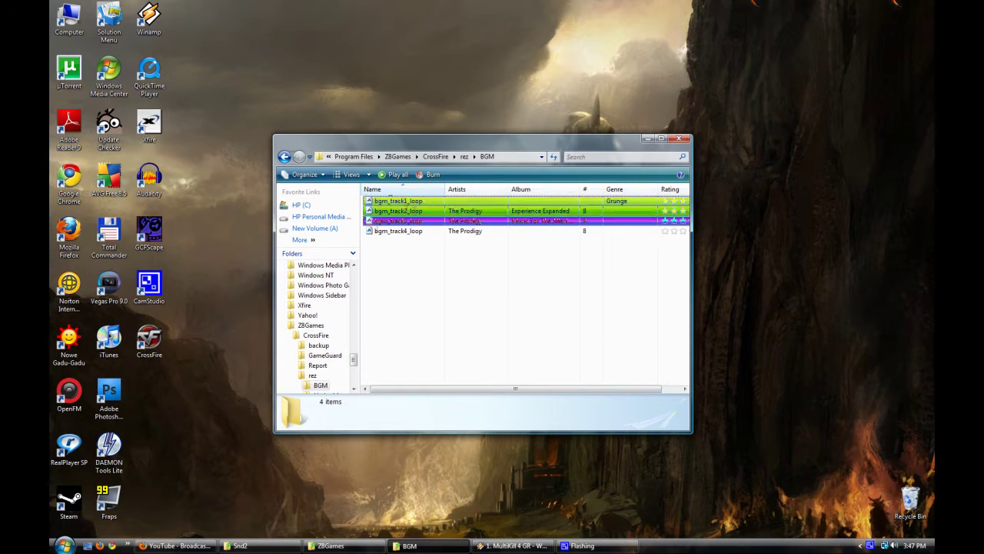
mouse_move(408, 212)
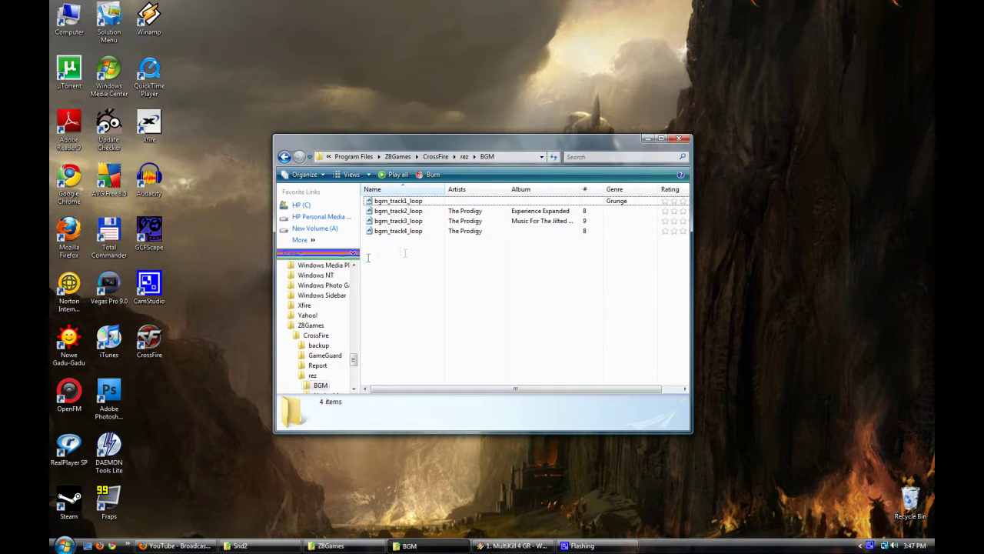
left_click_drag(382, 259, 499, 197)
left_click(479, 292)
left_click_drag(480, 275, 431, 194)
left_click_drag(391, 292, 488, 195)
left_click_drag(489, 292, 380, 195)
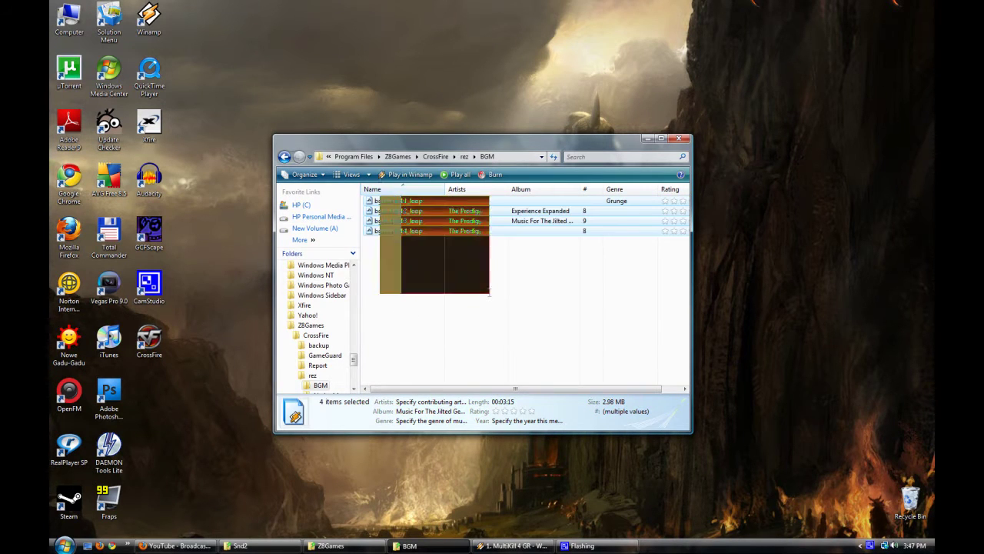
left_click(452, 275)
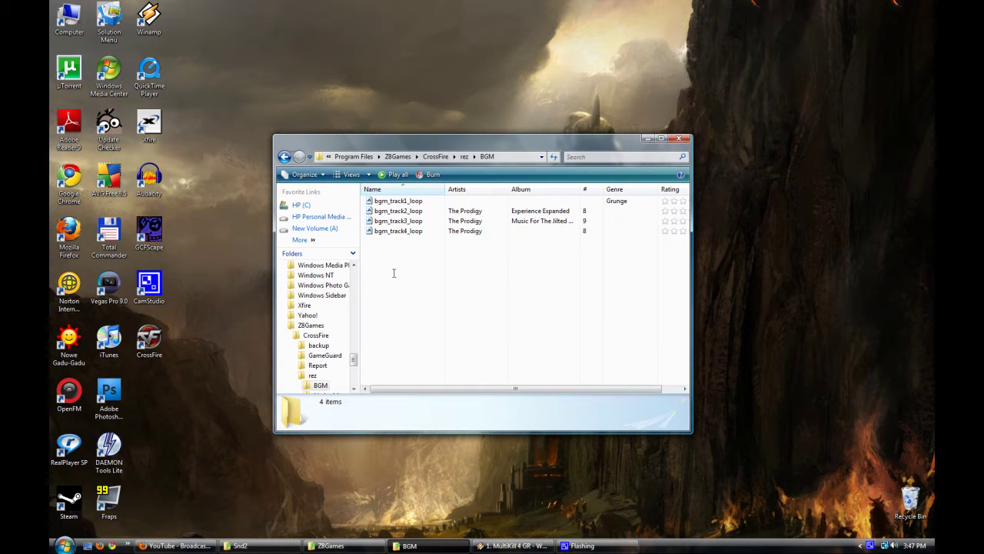
Examine the full bgm_track2_loop waveform in Audacity, then close the project without saving
mouse_move(426, 216)
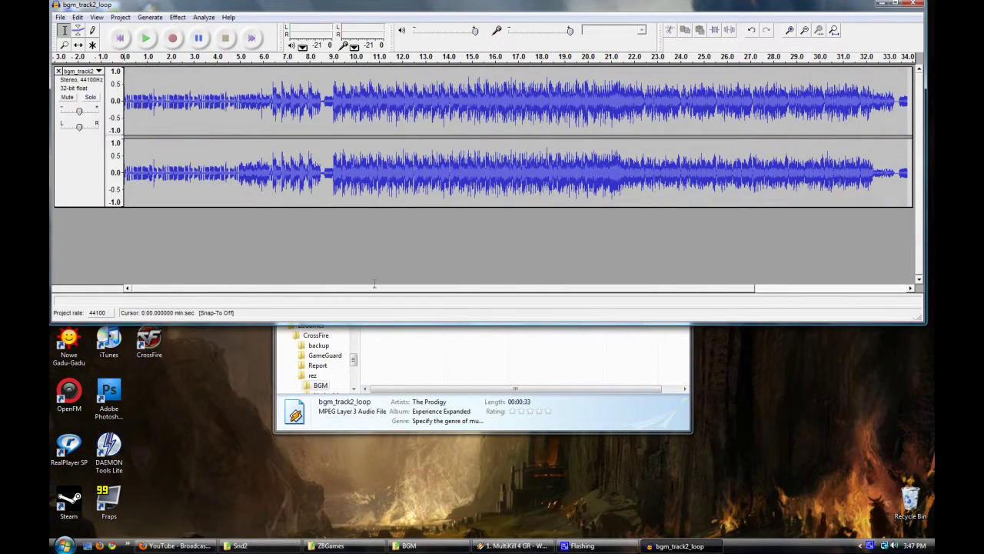
left_click_drag(381, 289, 610, 293)
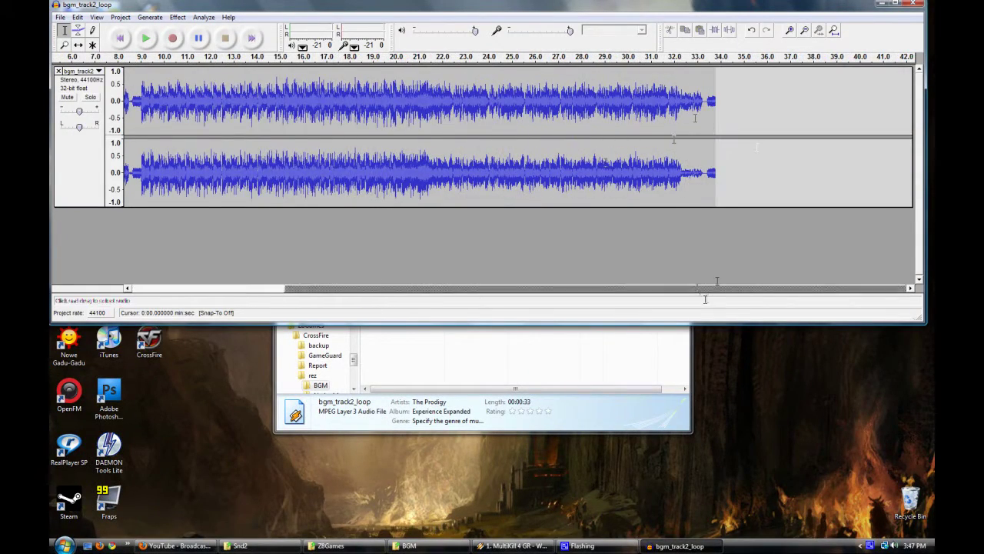
left_click_drag(698, 289, 507, 289)
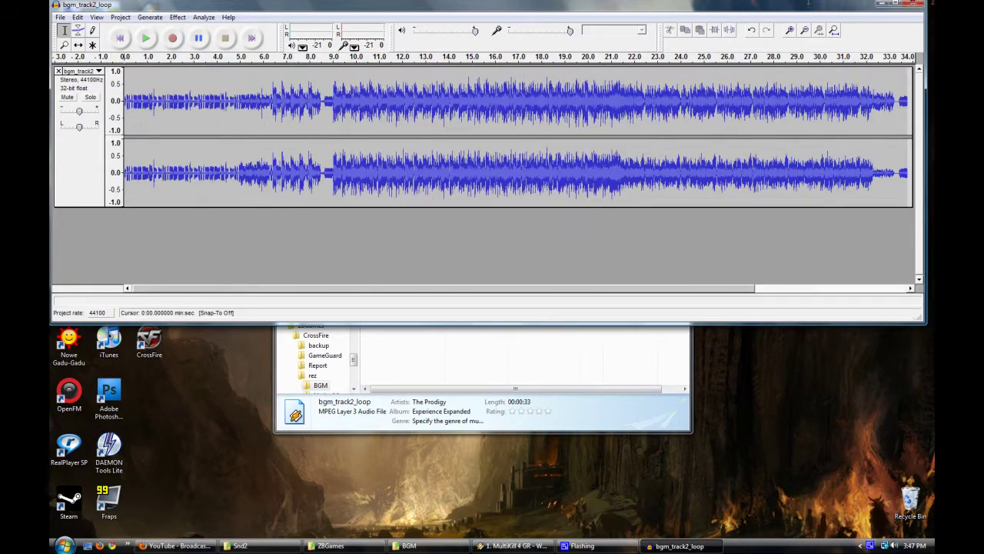
left_click_drag(809, 4, 808, 23)
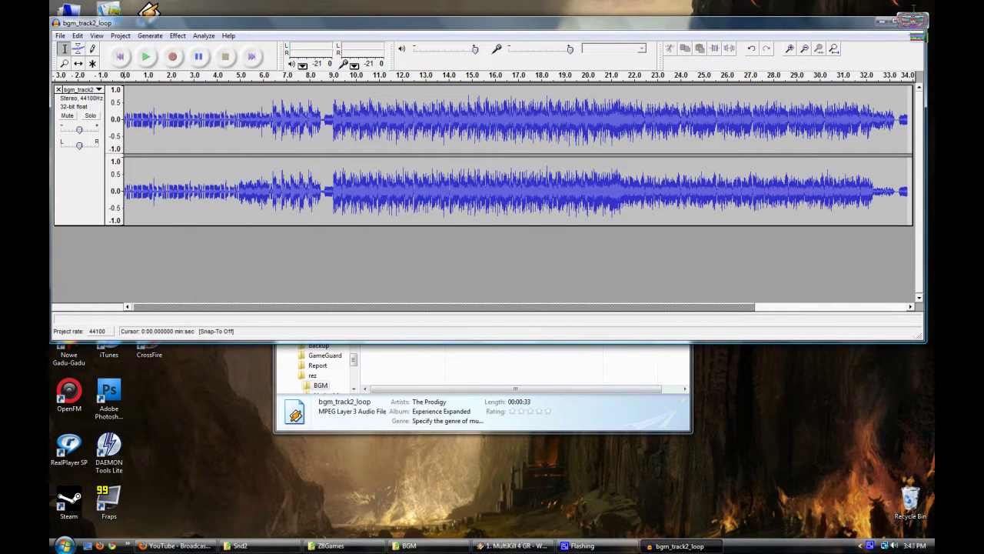
left_click(912, 21)
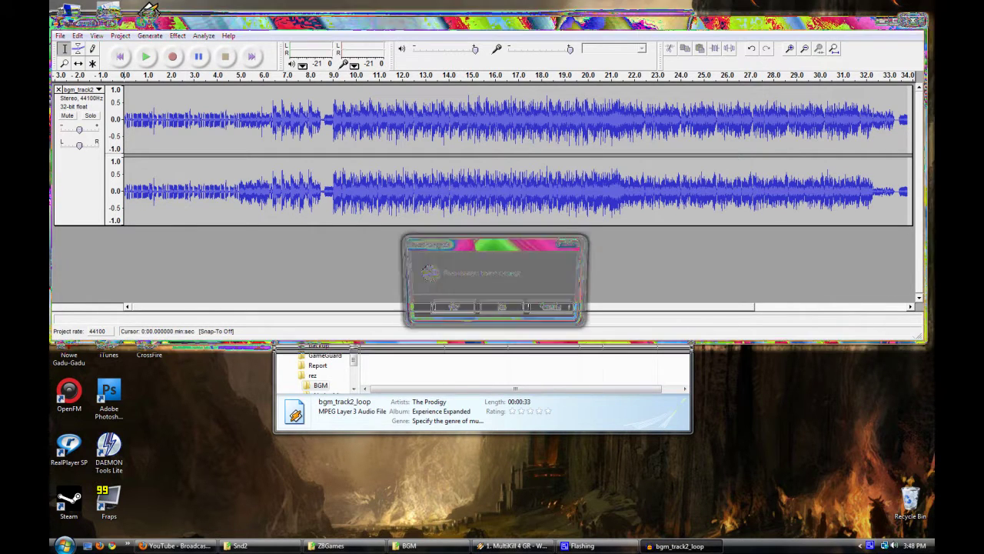
left_click(499, 305)
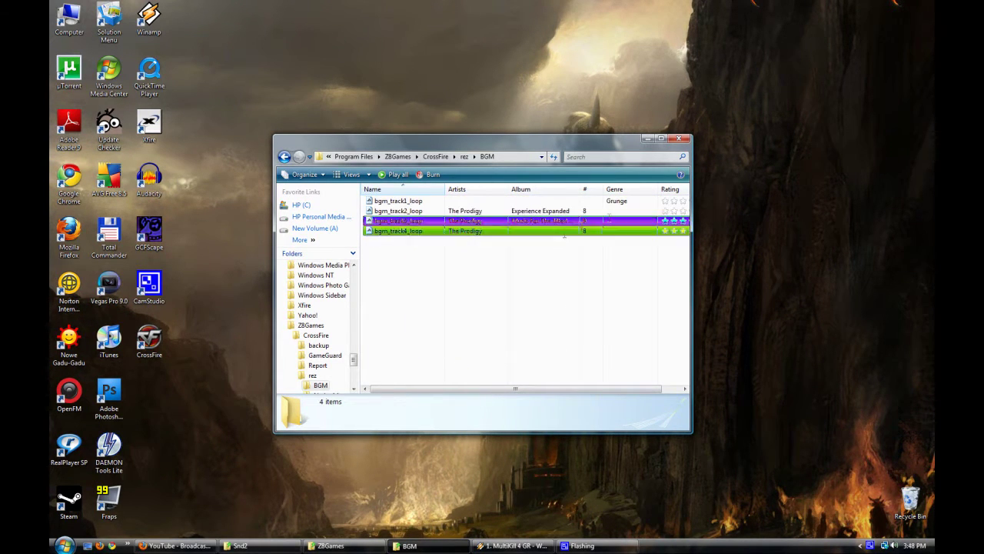
Go up to the rez folder and open its Snd2 folder
left_click(458, 157)
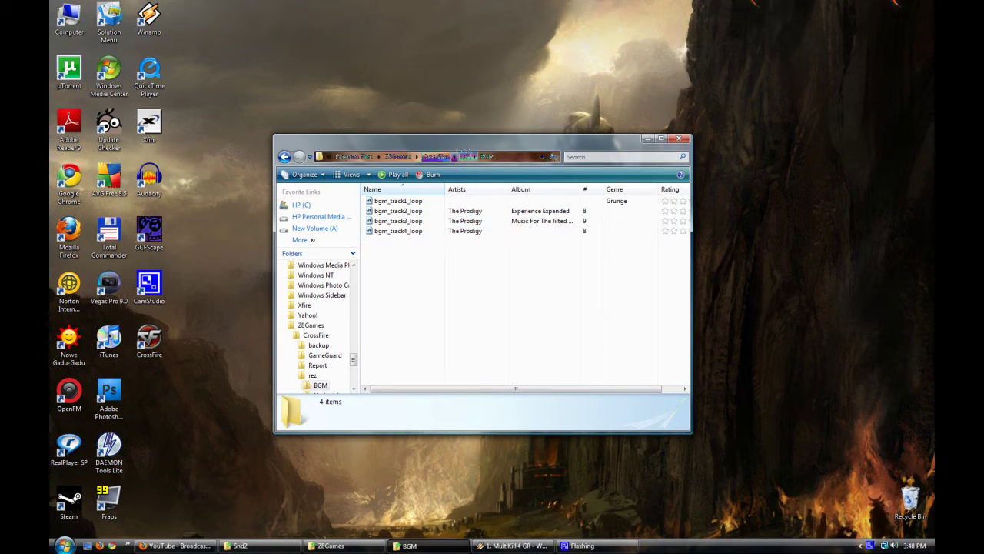
left_click(466, 157)
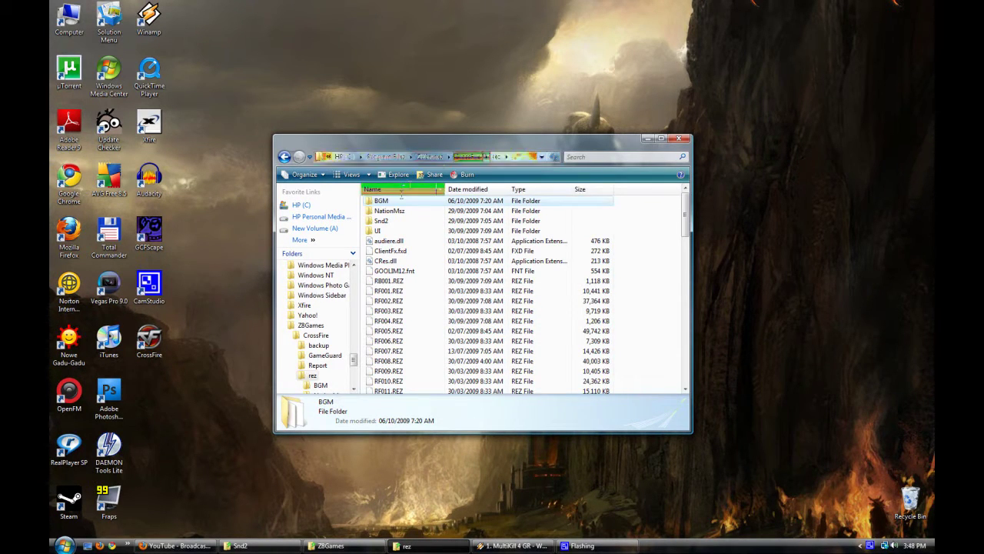
double_click(384, 220)
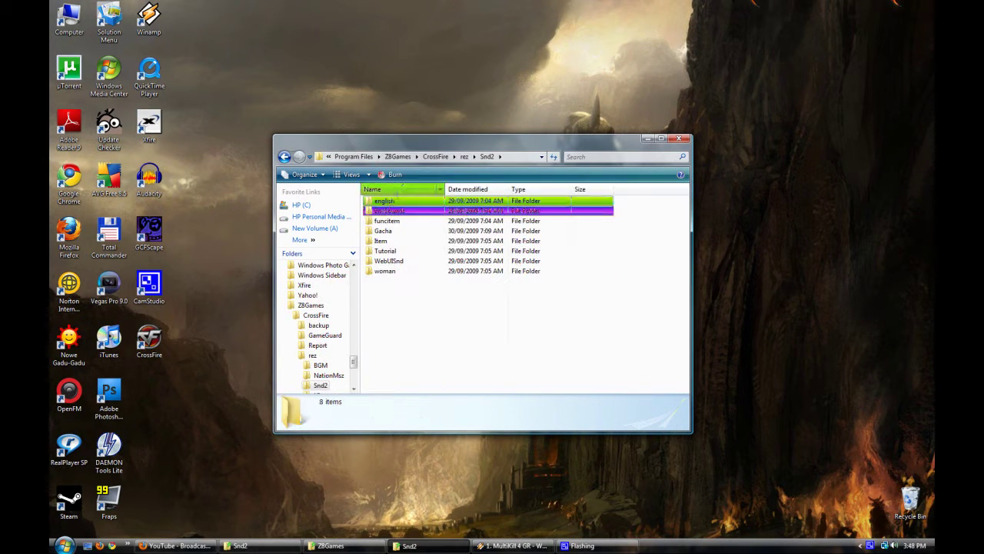
Look inside the english and EnvSounds subfolders, returning to Snd2 each time
double_click(395, 201)
left_click(437, 157)
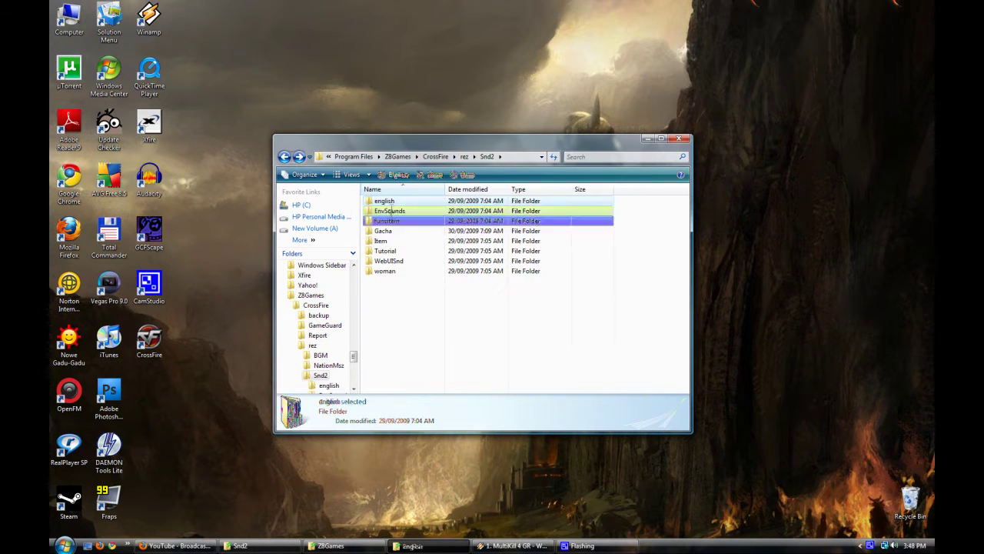
double_click(392, 211)
key("BackSpace")
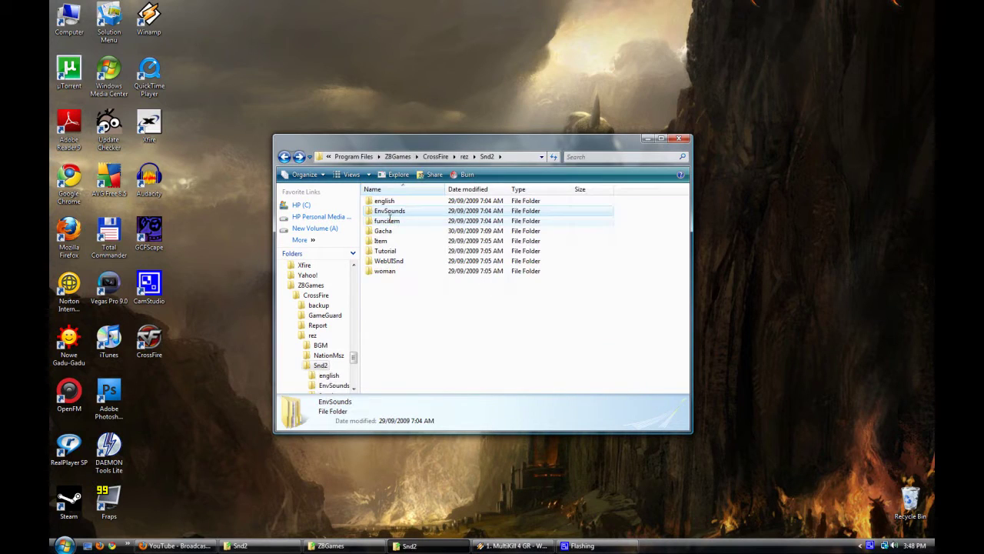
left_click(389, 260, "shift")
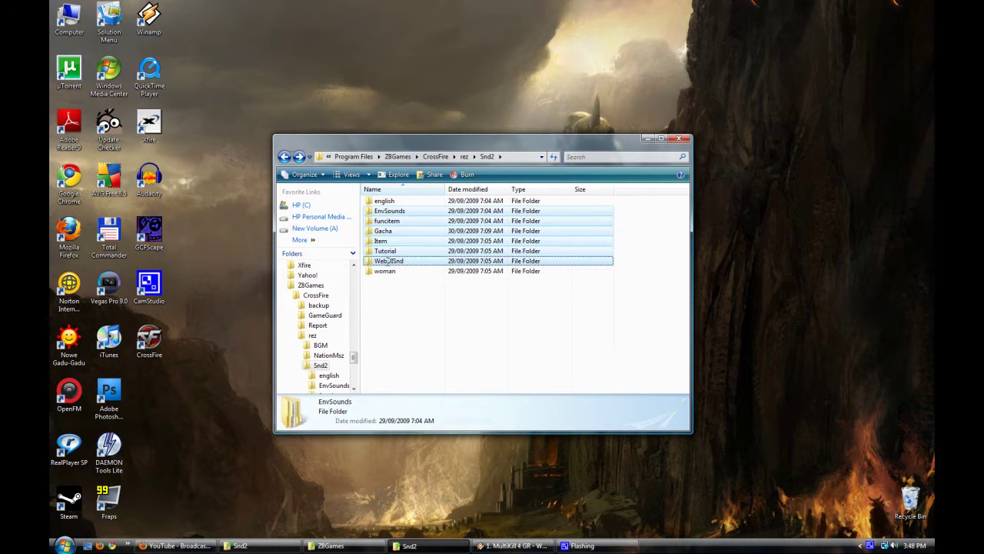
left_click(401, 281)
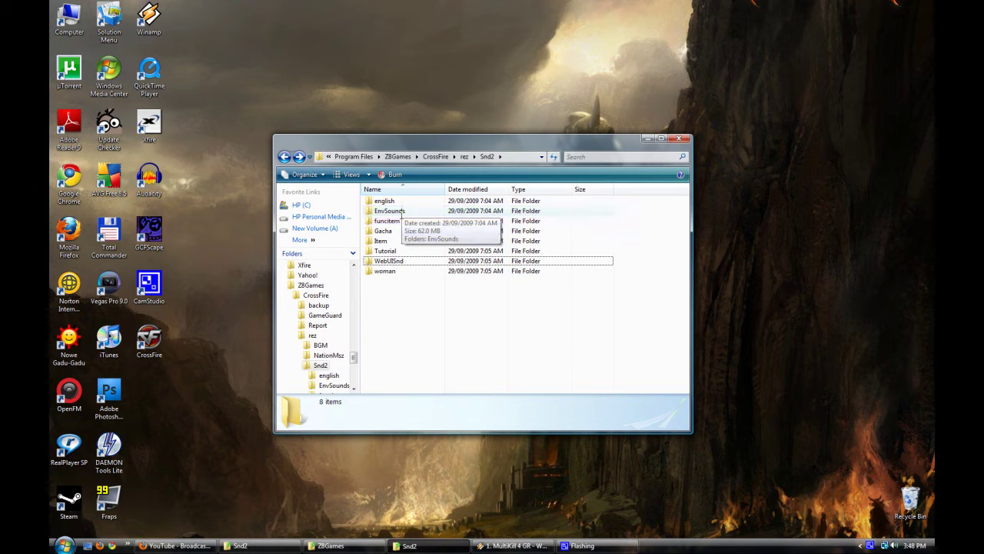
Play the PowerGenerator_Tower sound from the EAGLEEYES folder inside EnvSounds, and return to the Snd2 folder
left_click(400, 212)
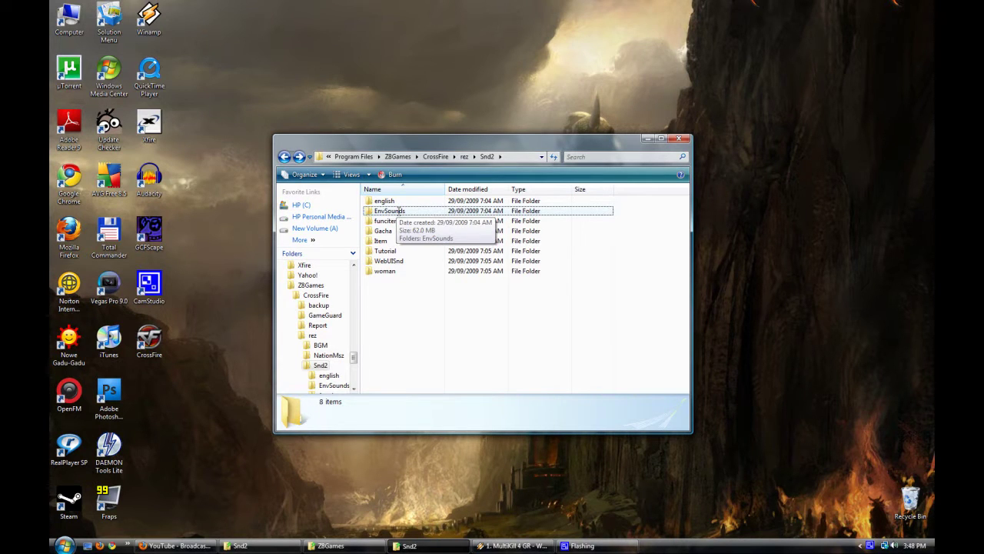
double_click(383, 211)
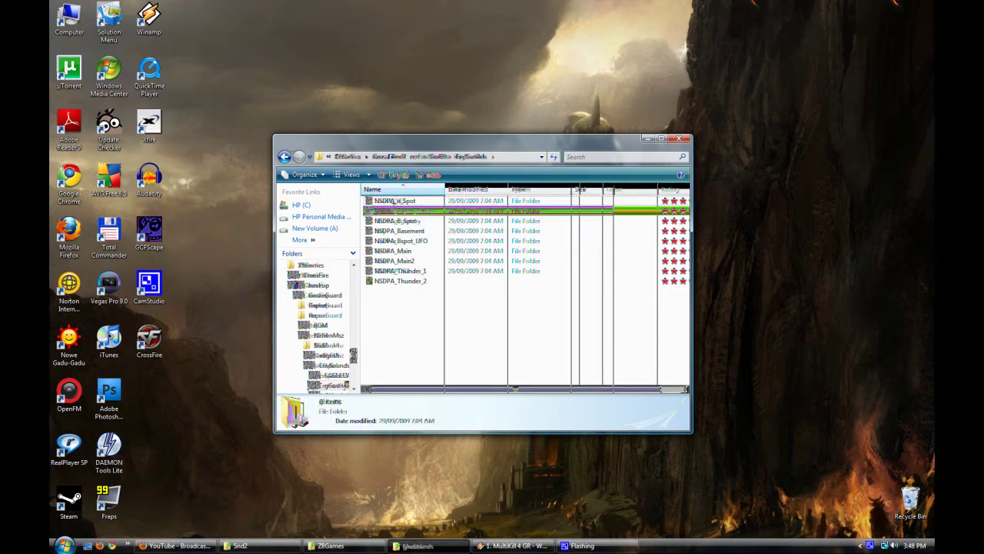
double_click(398, 206)
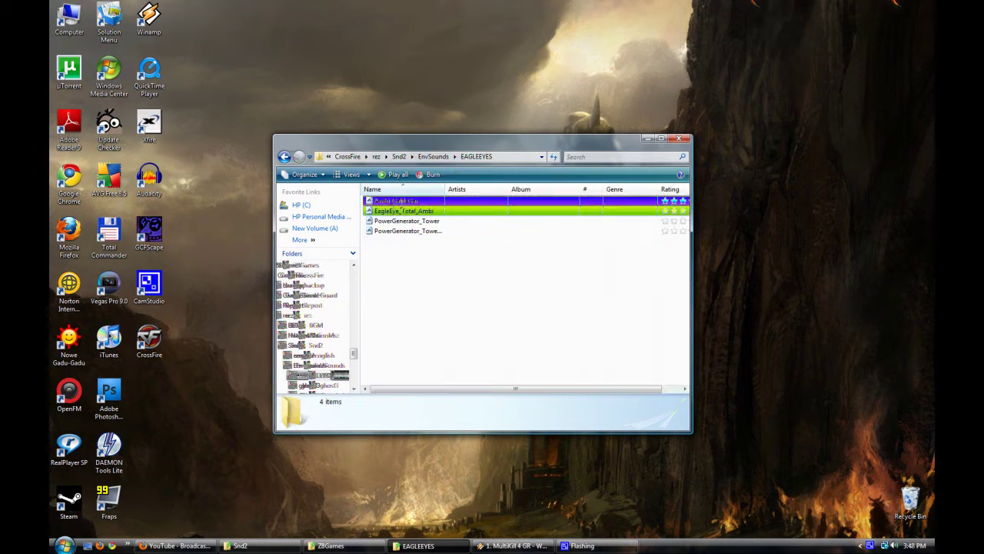
double_click(408, 221)
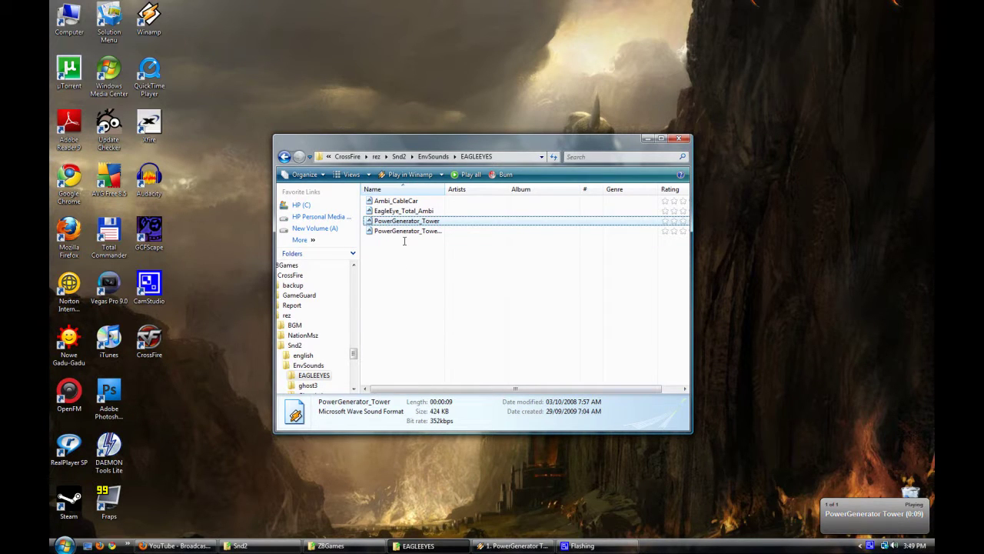
left_click(452, 232)
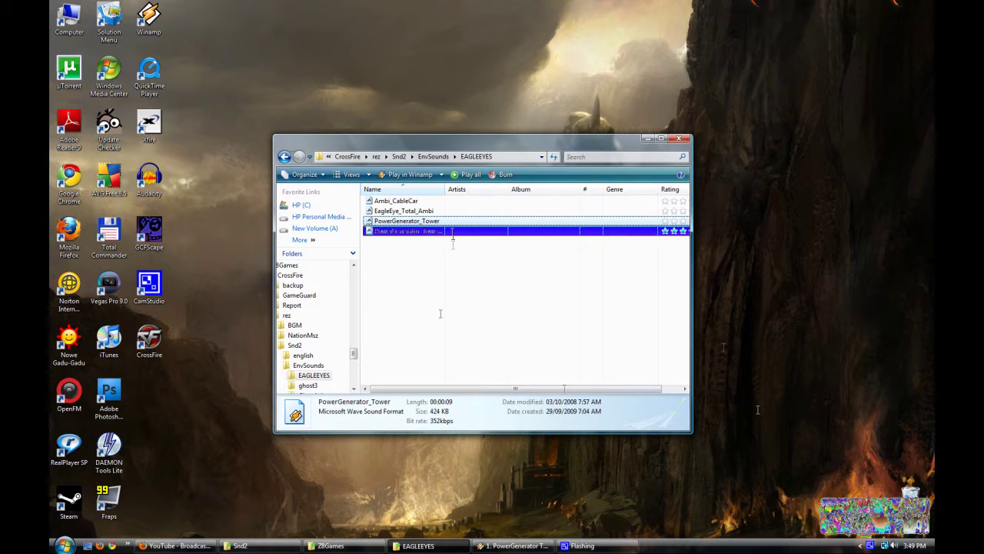
left_click(861, 546)
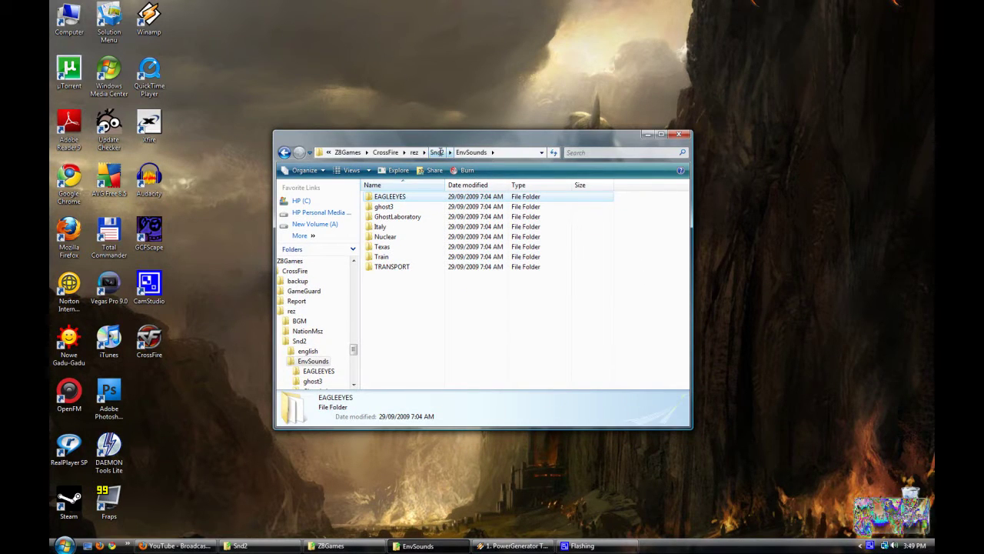
left_click(437, 152)
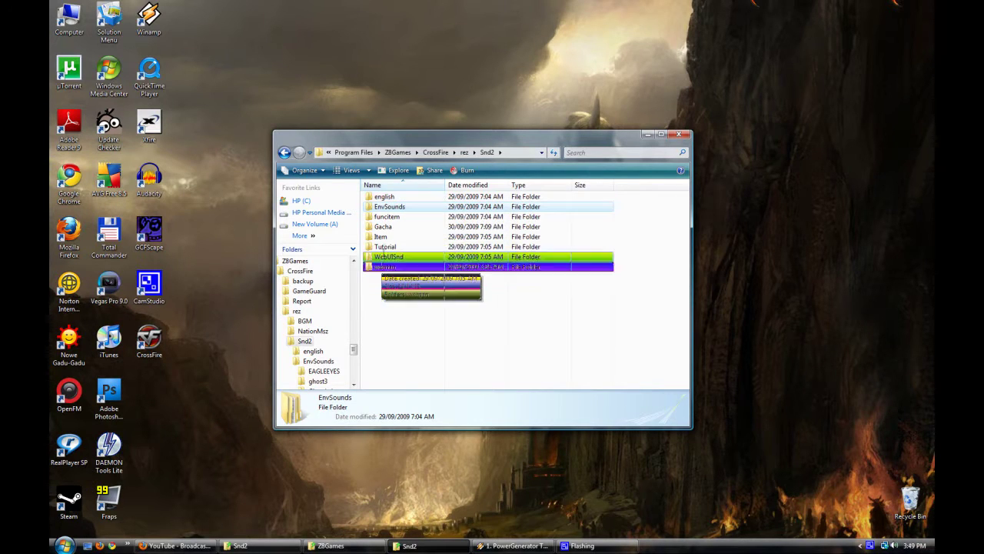
Play RadioMessage_BL_X_1_1_C and RadioMessage_BL_C_2_1_C from the BL folder under english > Radio
double_click(393, 197)
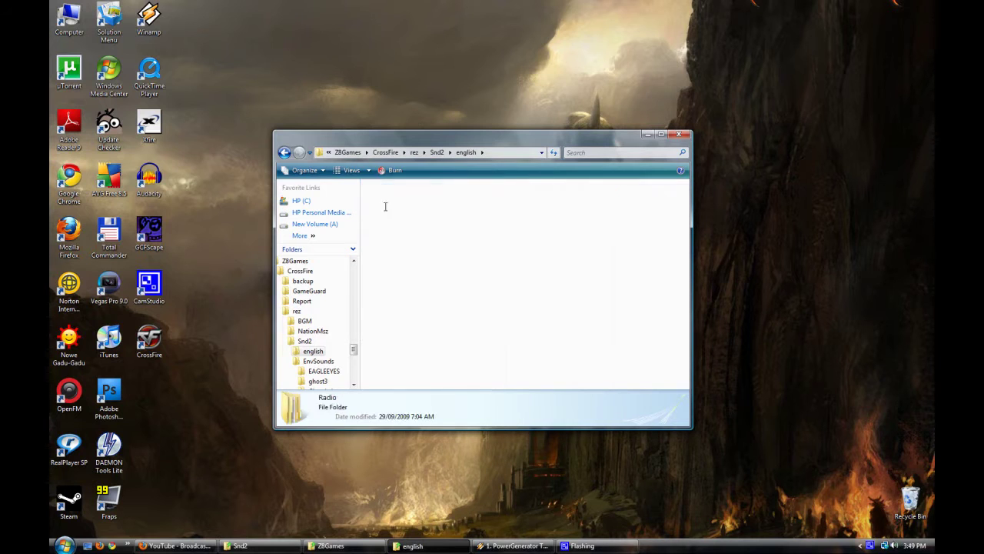
double_click(385, 206)
key("BackSpace")
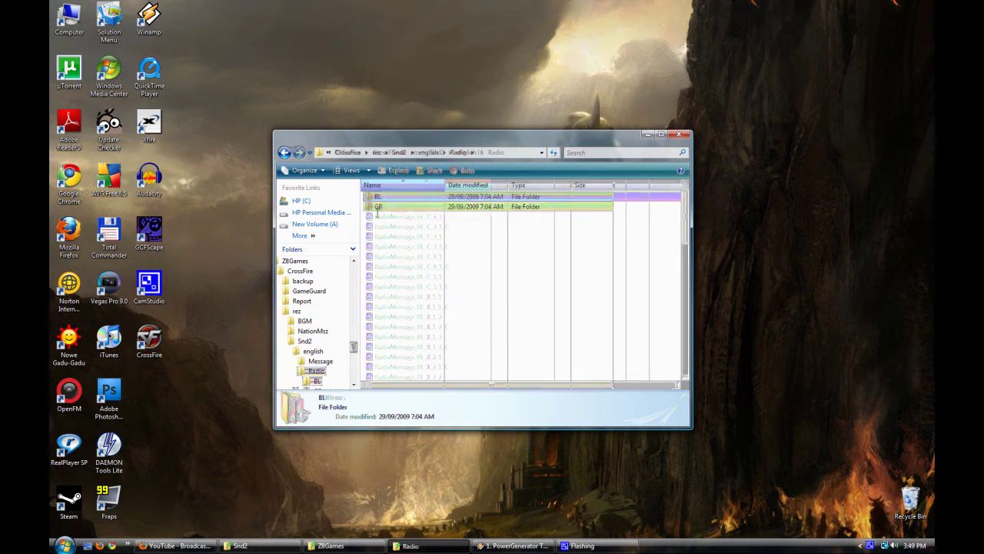
double_click(387, 198)
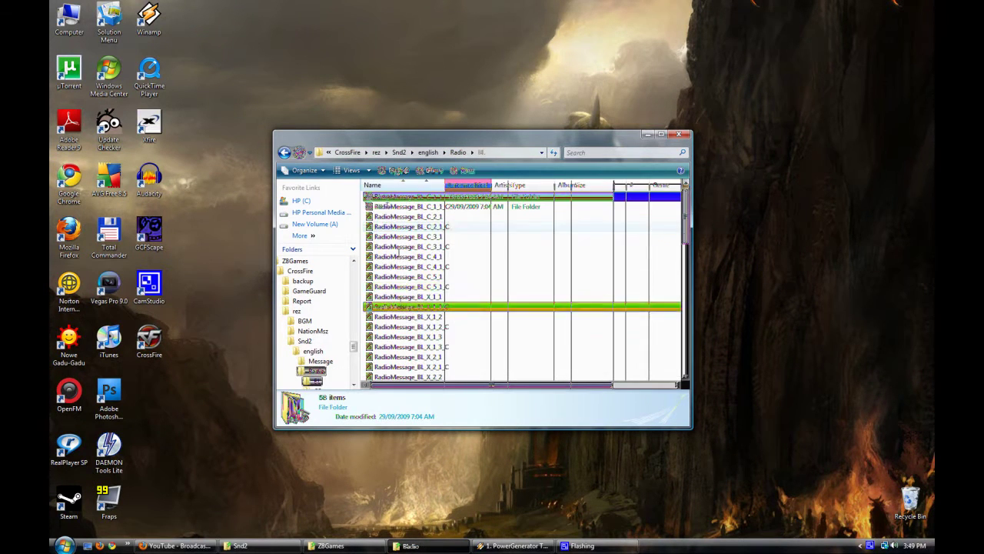
double_click(399, 306)
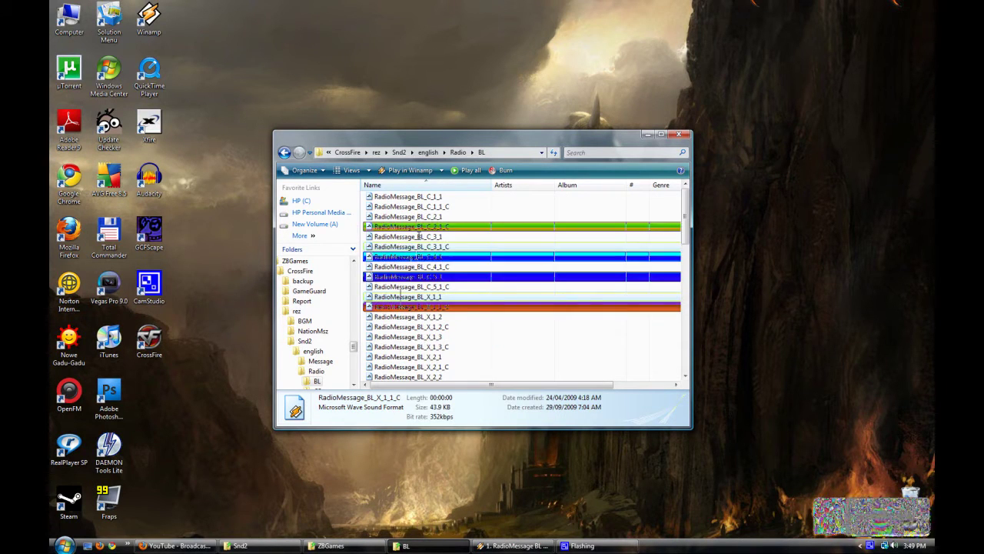
double_click(418, 226)
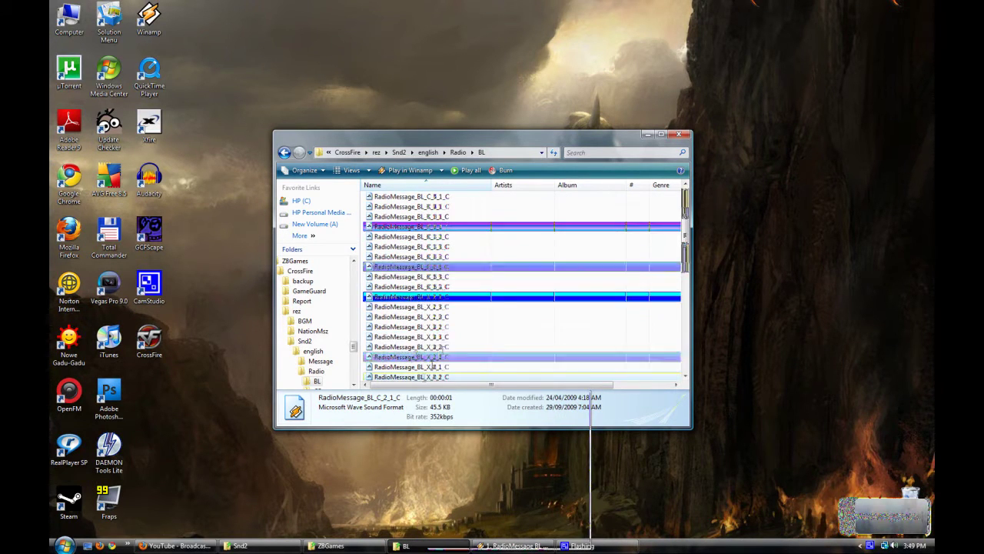
Leave the BL radio folder, look through it once more, and go back up to the english folder
key("BackSpace")
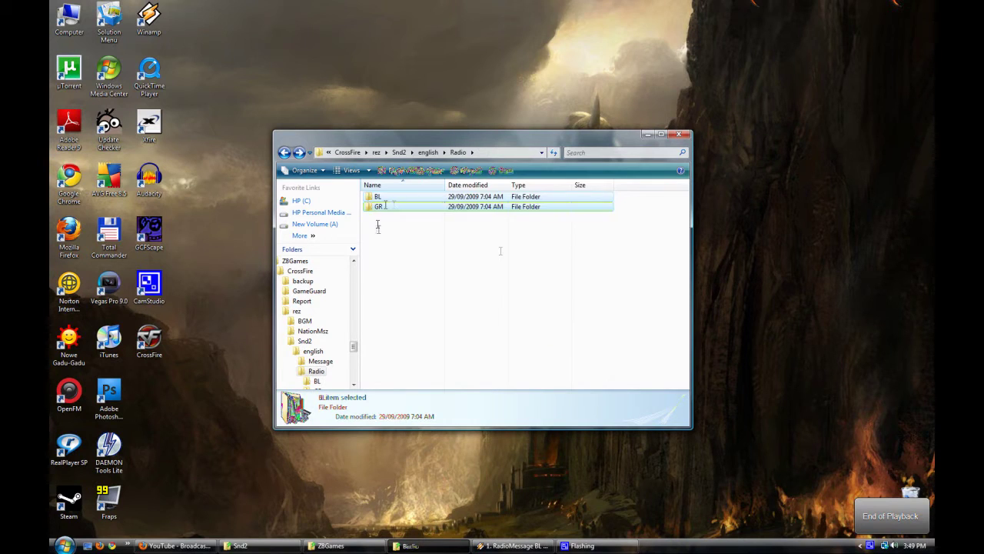
key("BackSpace")
key("Return")
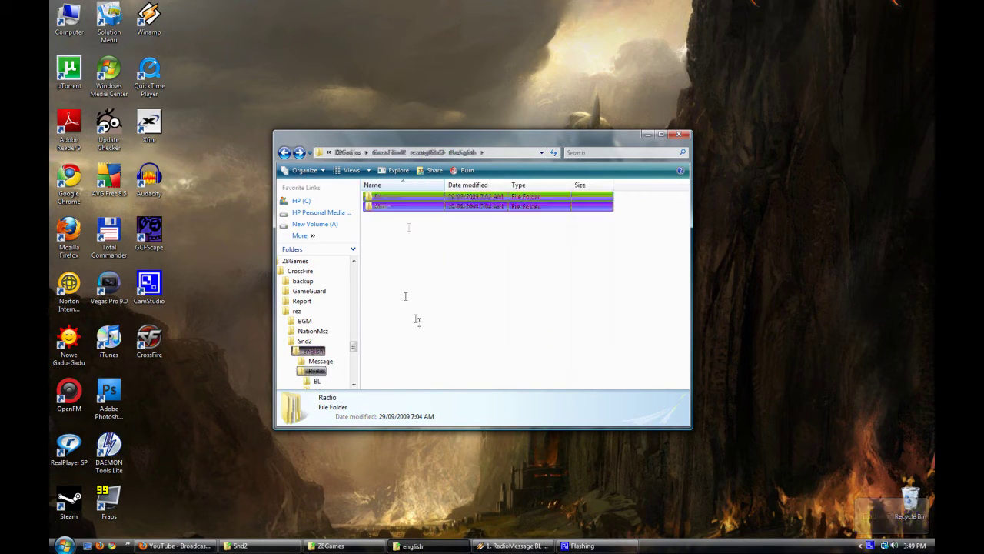
key("Return")
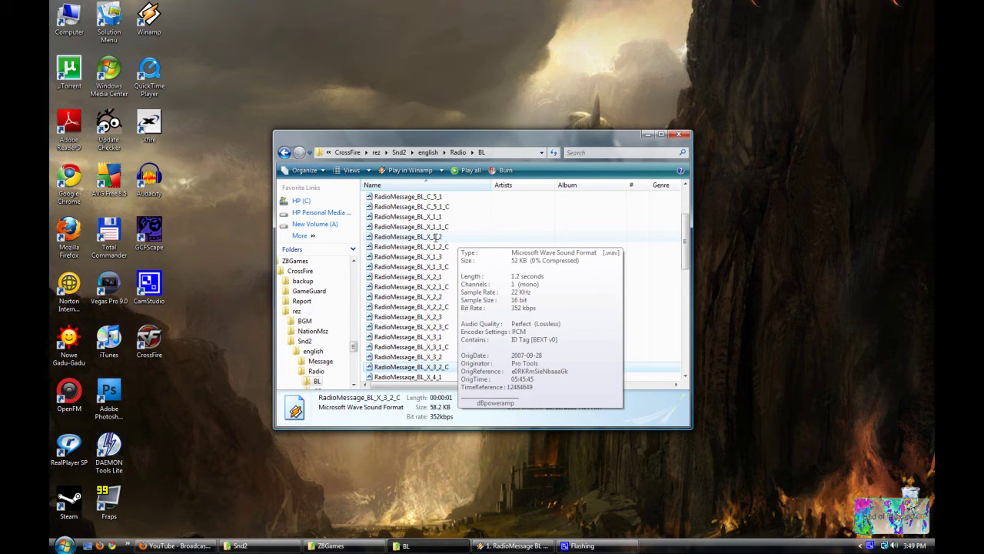
key("BackSpace")
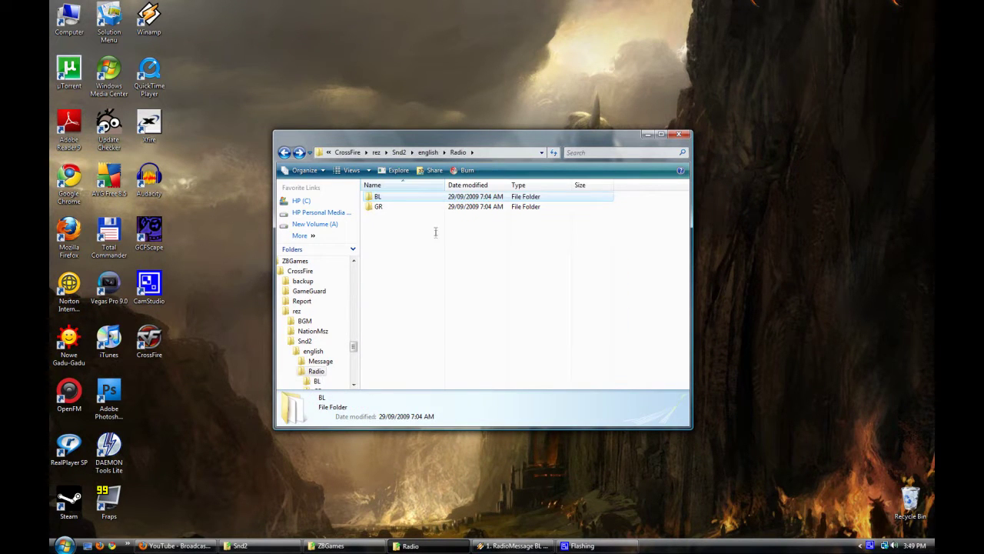
key("BackSpace")
Examine the sound files in the english Message folder, including the Die_HighDamage and Die_LowDamage sounds
double_click(392, 196)
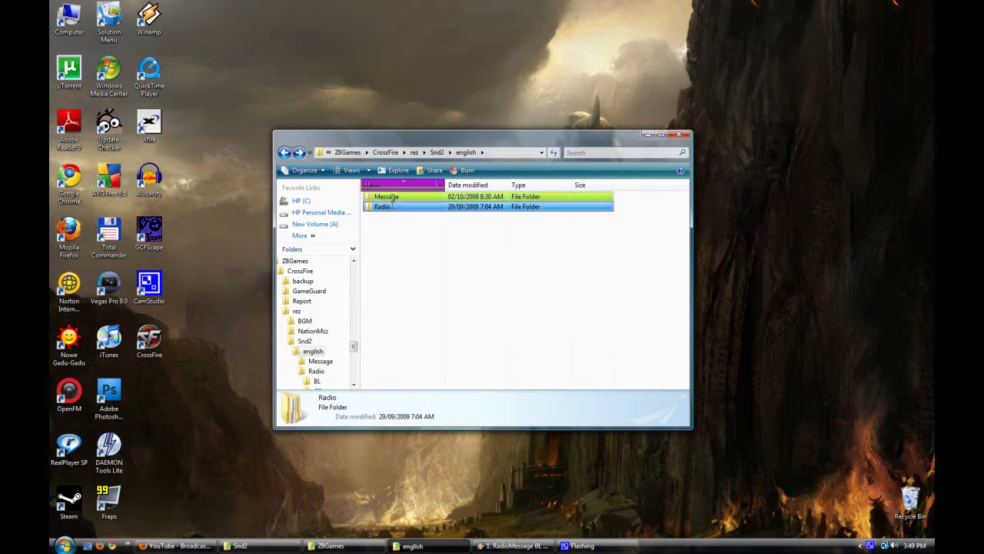
scroll(399, 230, "down", 4)
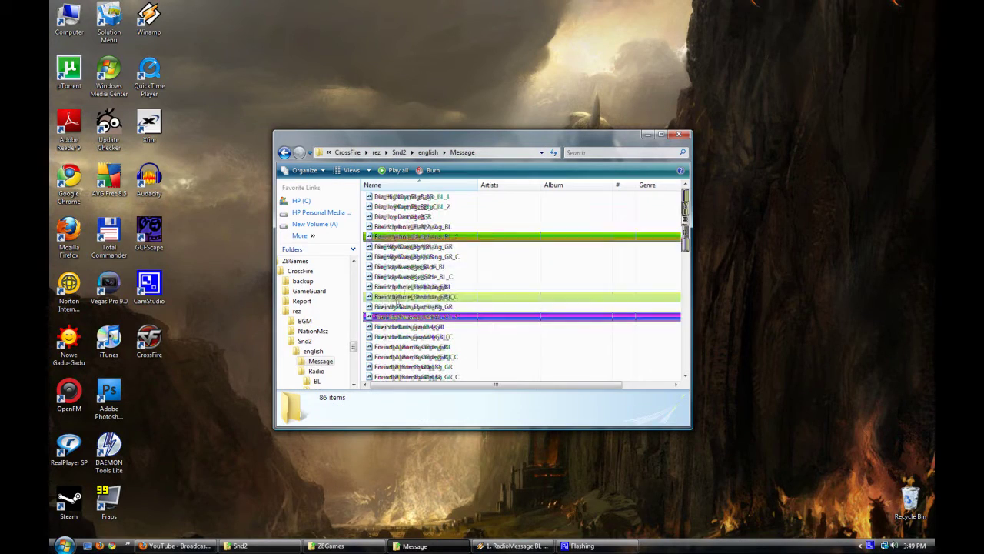
scroll(400, 269, "down", 4)
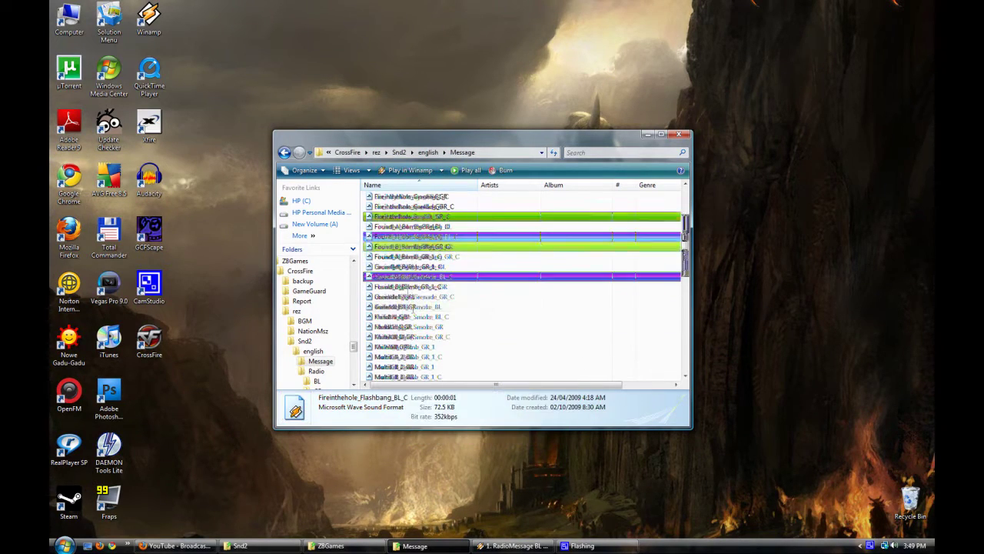
scroll(400, 265, "down", 4)
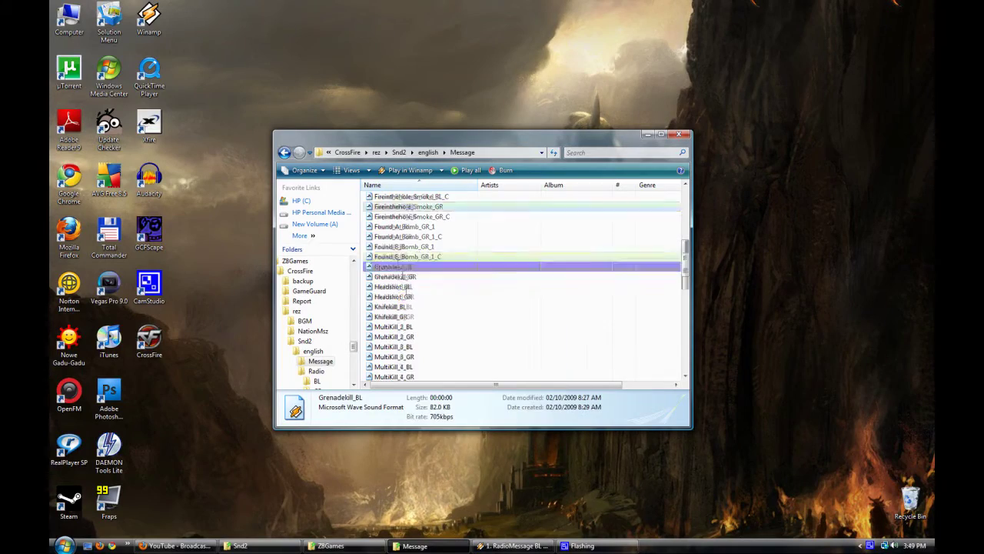
scroll(408, 330, "up", 11)
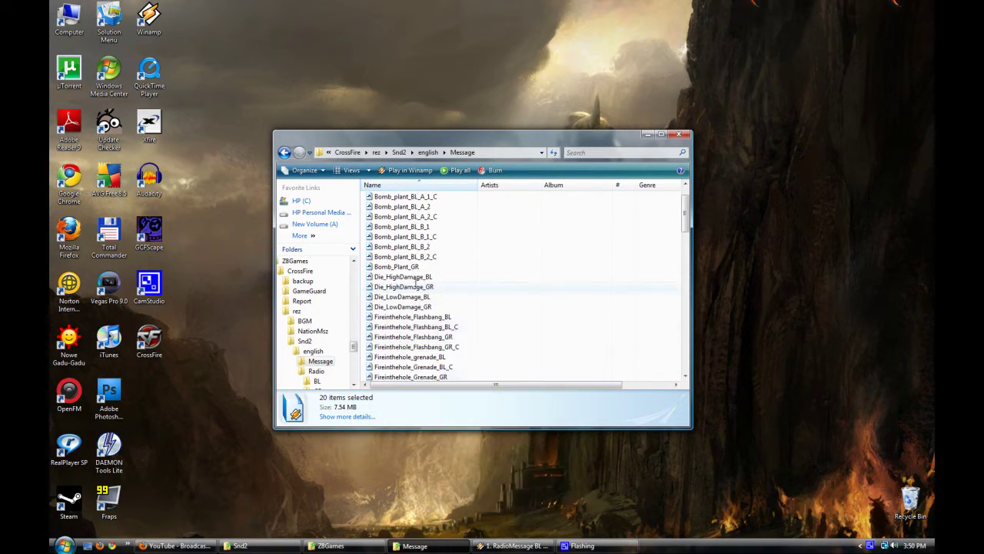
left_click(413, 279, "ctrl")
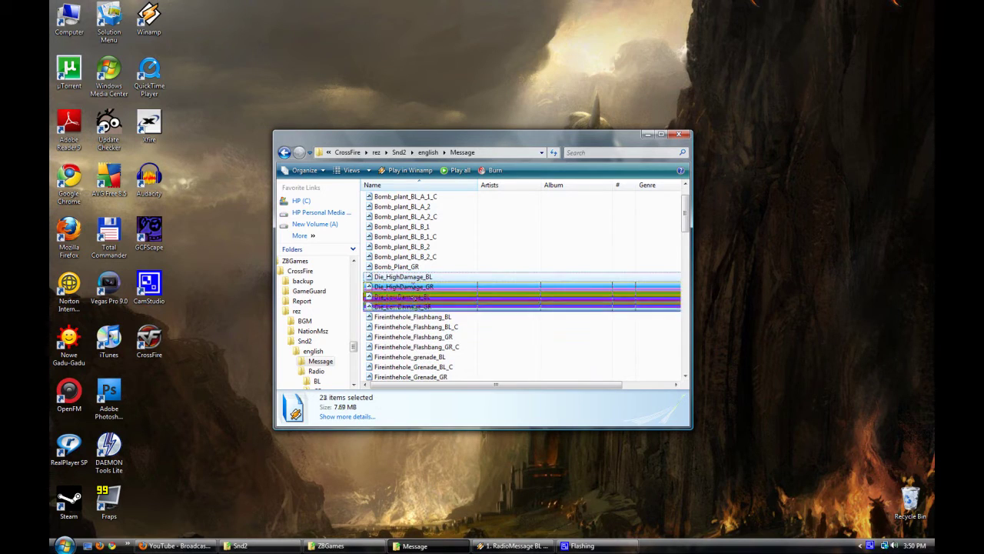
left_click(396, 267)
scroll(394, 270, "down", 7)
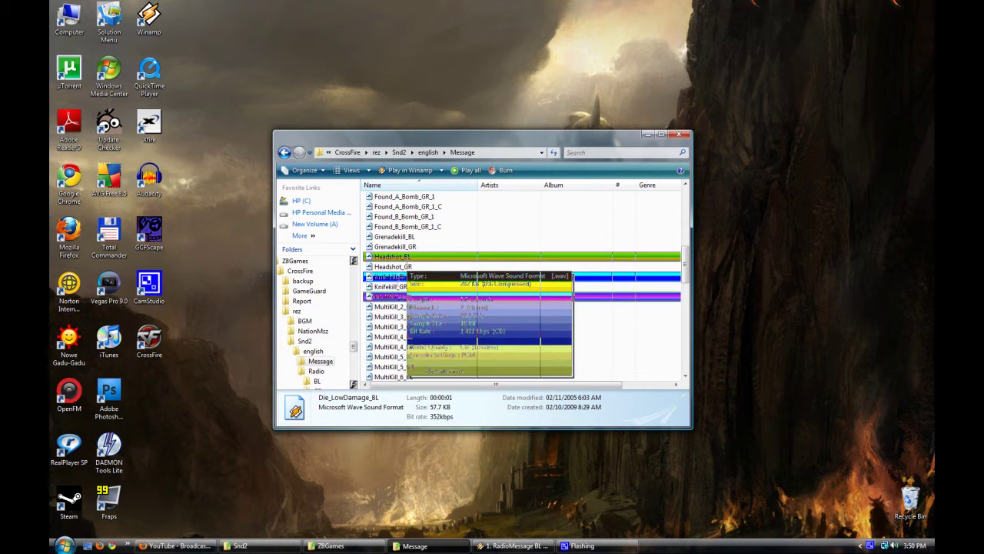
Play Headshot_BL from the english Message folder, and return to the Snd2 folder
double_click(398, 257)
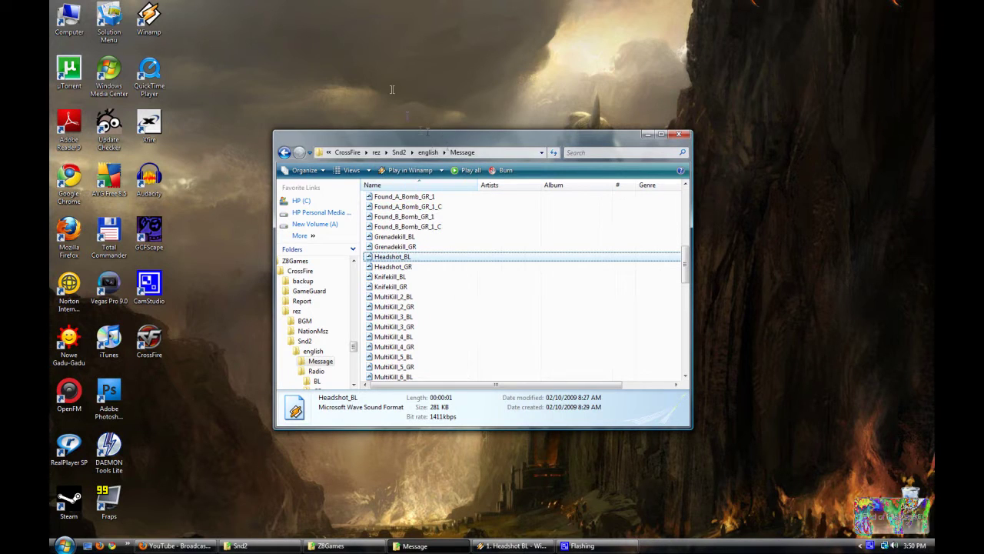
left_click(429, 152)
left_click(434, 151)
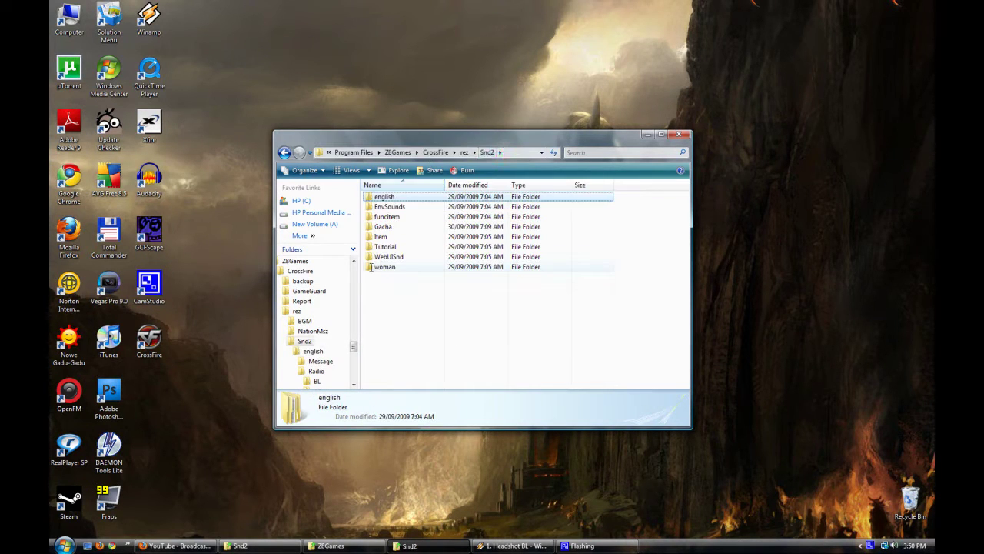
Play Headshot_BL from the Message subfolder of the woman folder, and go back up to woman
double_click(381, 265)
double_click(384, 197)
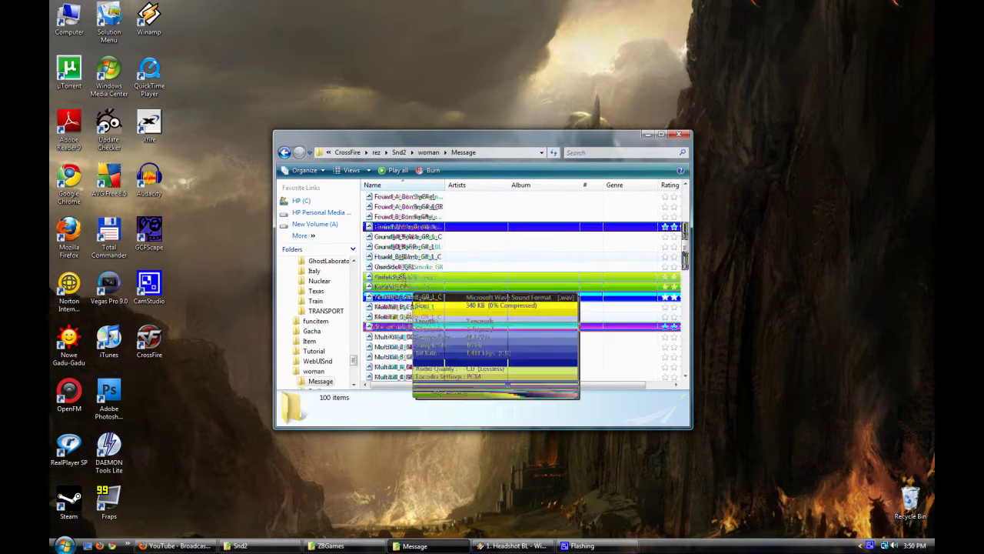
double_click(397, 256)
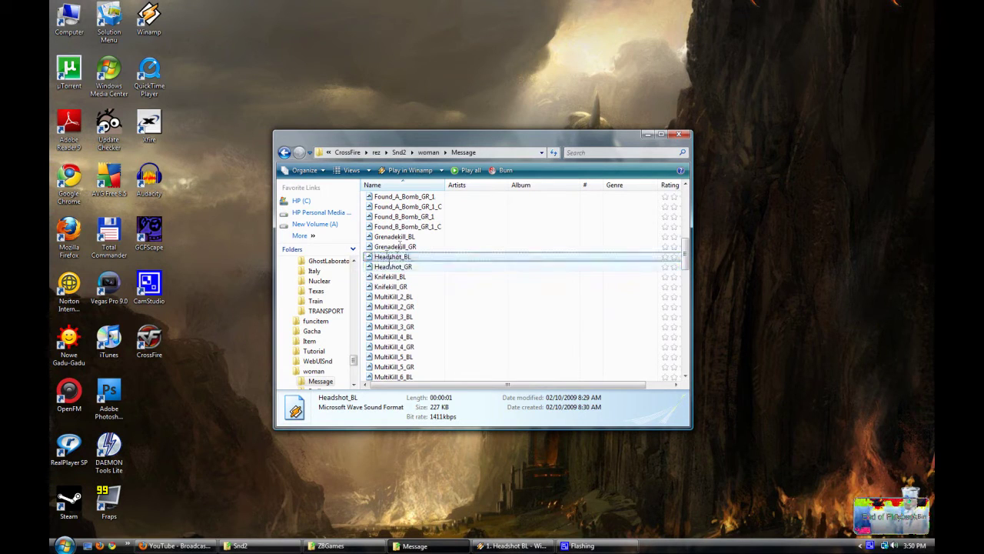
left_click(428, 152)
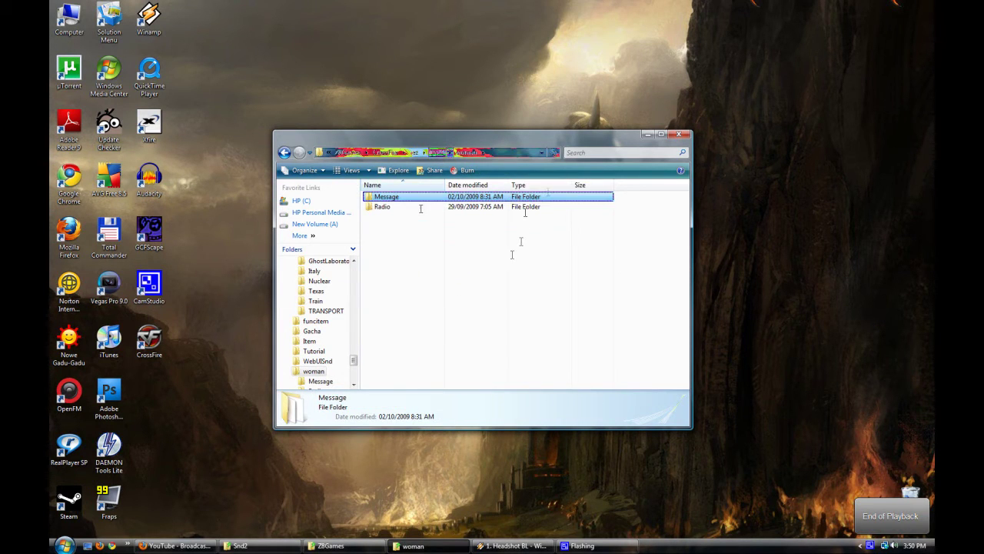
Play MultiKill_8_GR from the woman folder's Message subfolder, and return to Snd2
double_click(385, 197)
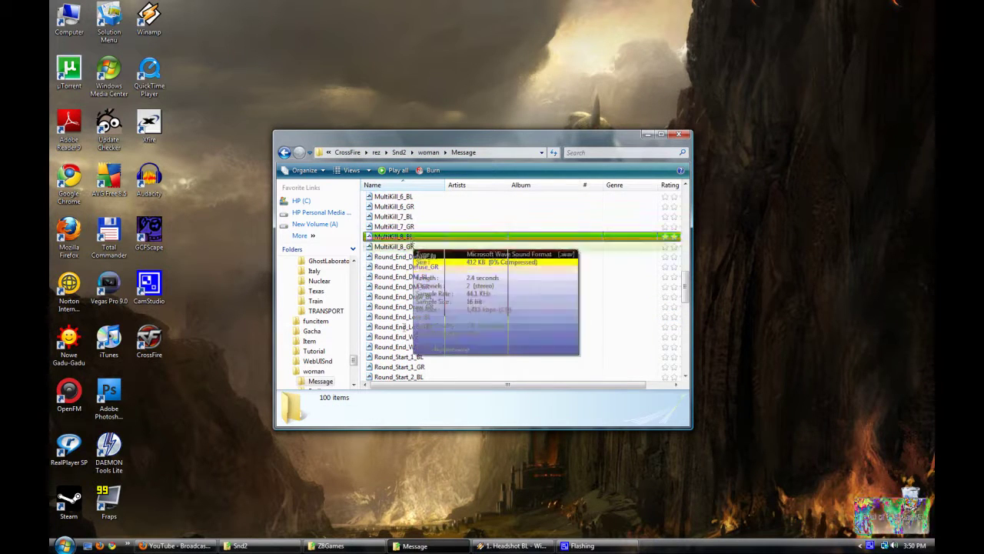
left_click(407, 247)
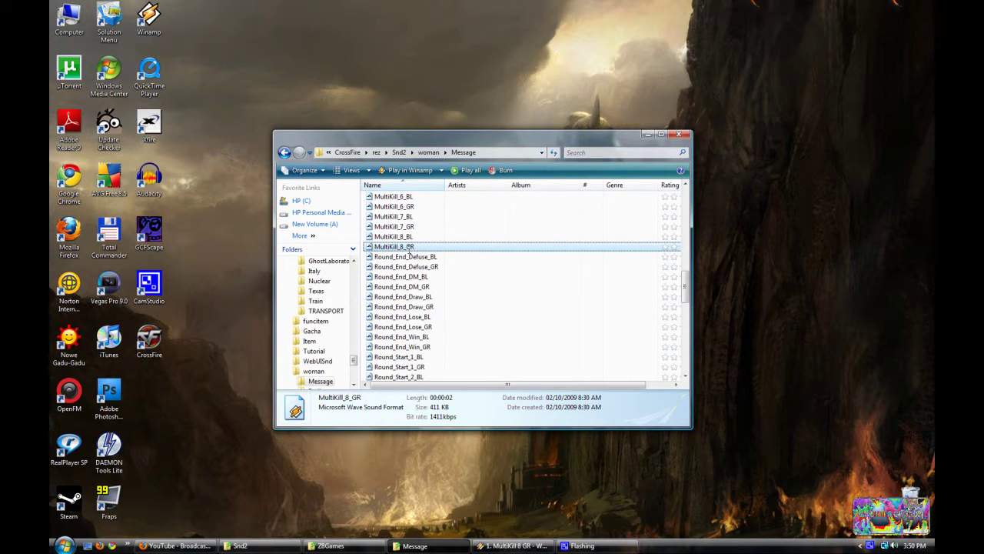
left_click(434, 151)
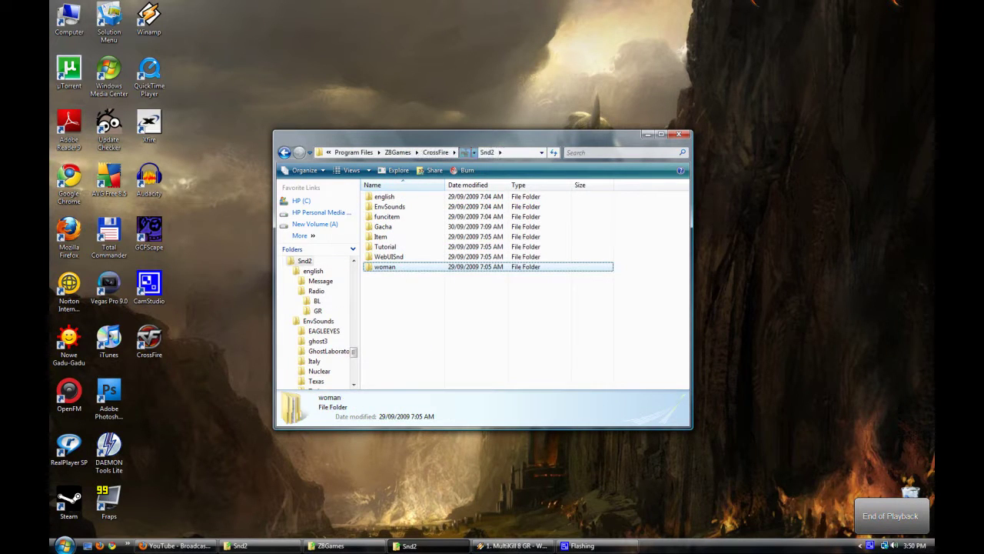
Go up to the rez folder and open its UI folder to view the interface subfolders
left_click(465, 152)
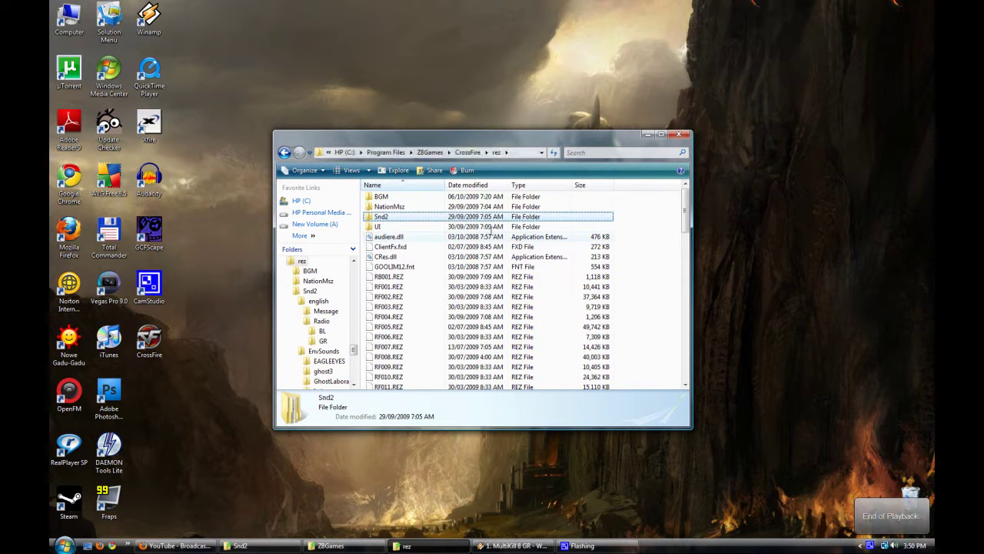
double_click(392, 226)
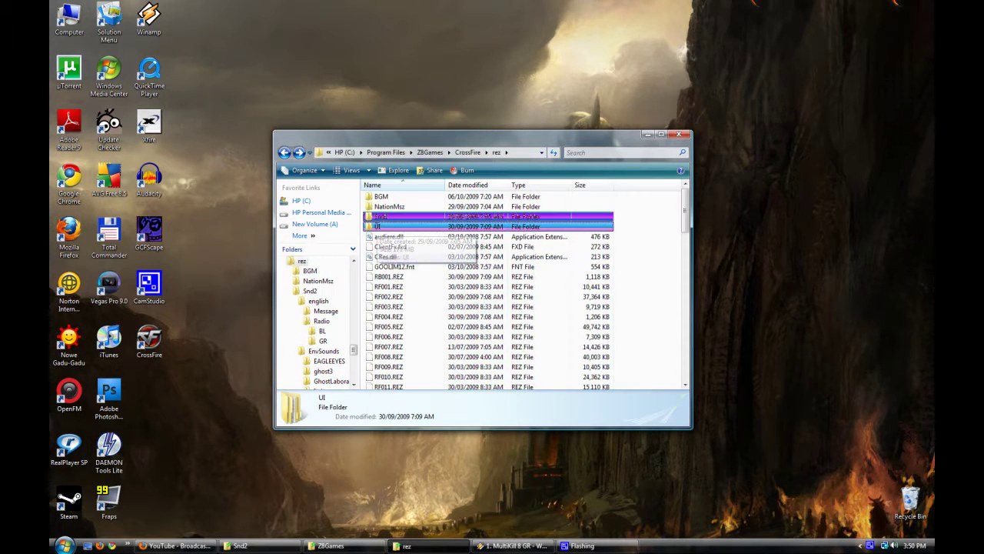
double_click(377, 226)
key("BackSpace")
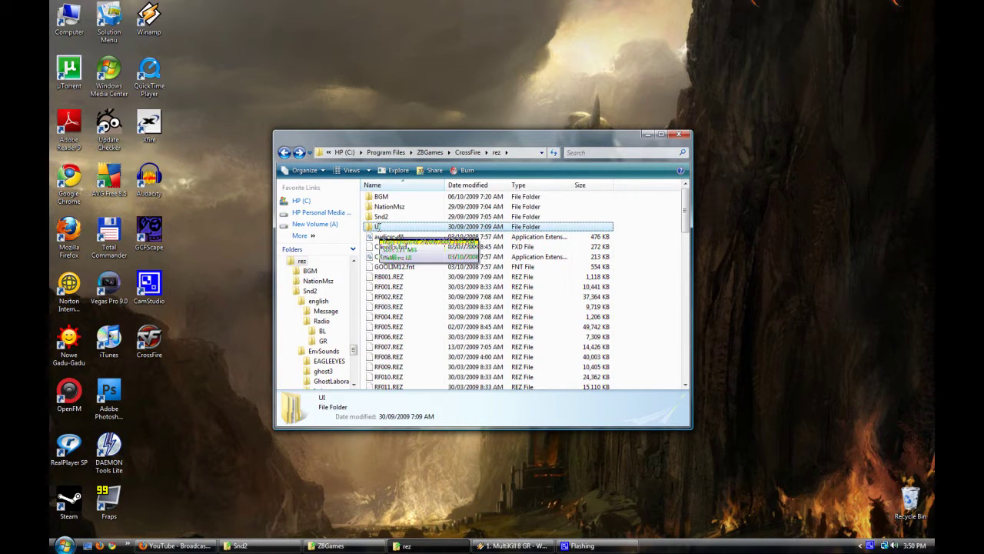
double_click(379, 228)
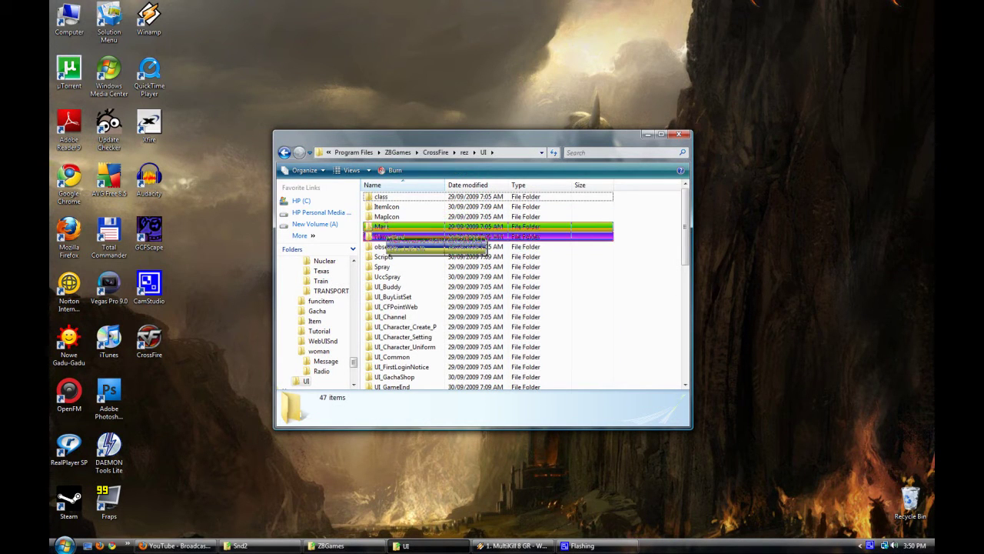
Open the Mark folder and view the _badge_headshot_gold and badge_headshot_gold images
double_click(382, 226)
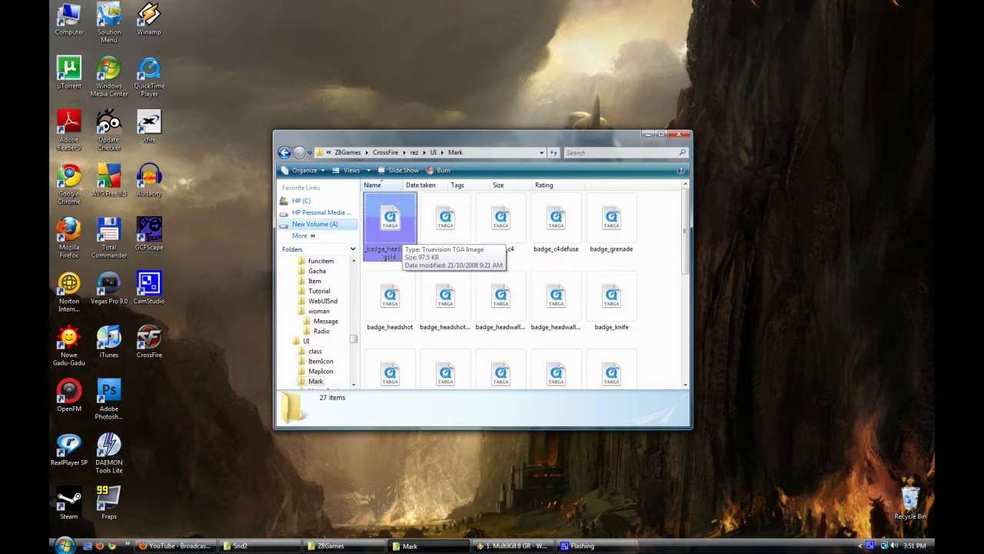
double_click(109, 400)
left_click_drag(109, 399, 108, 401)
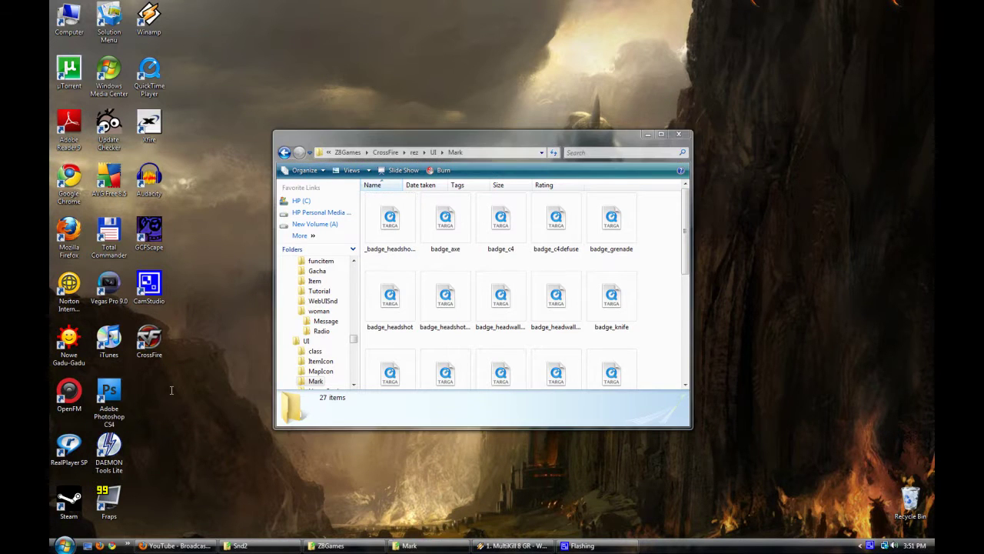
left_click(397, 221)
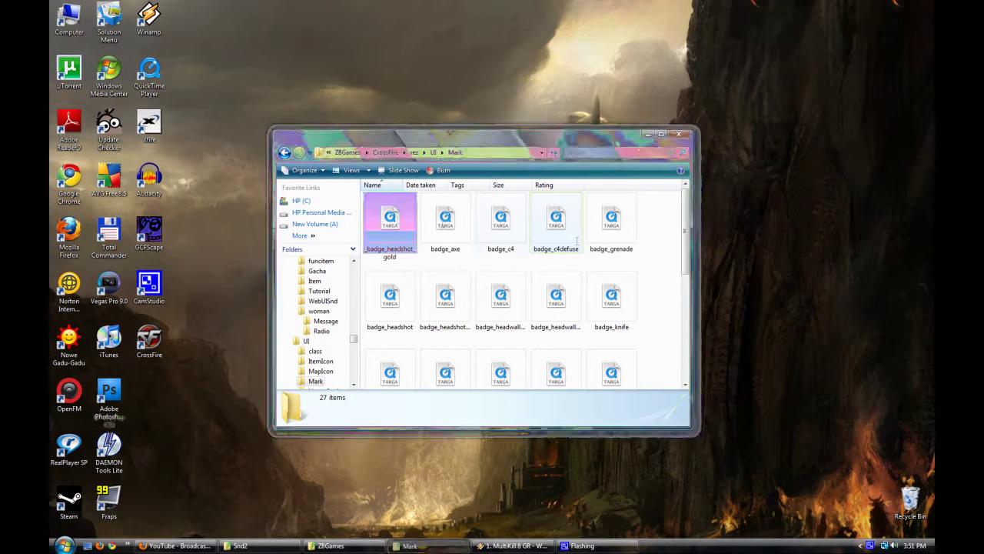
double_click(379, 223)
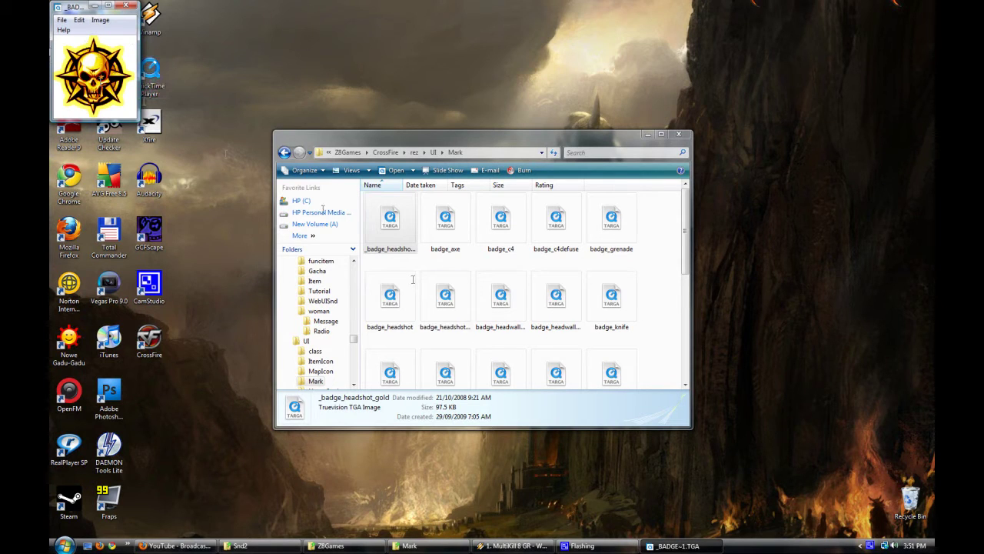
left_click(445, 299)
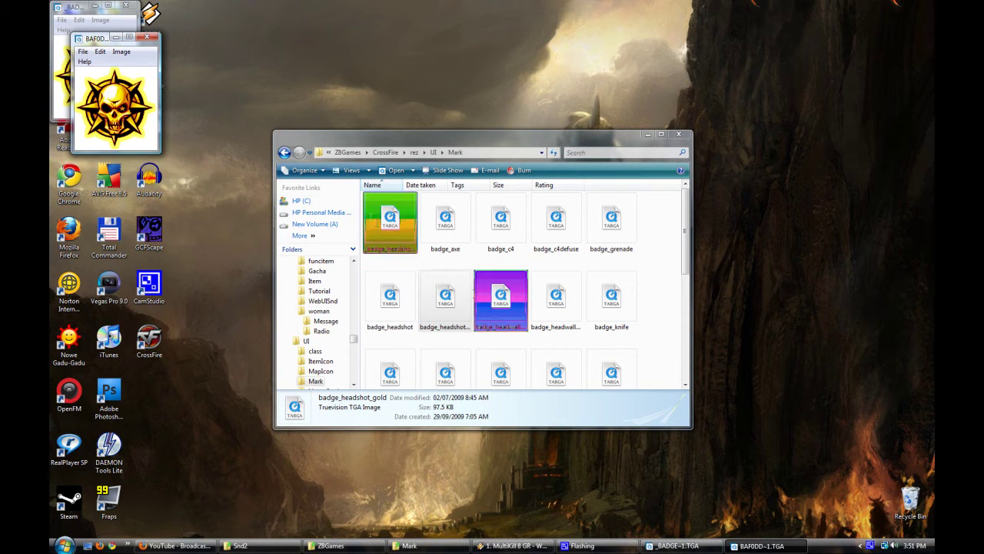
Close both badge image previews and go back up to the rez folder
left_click(147, 37)
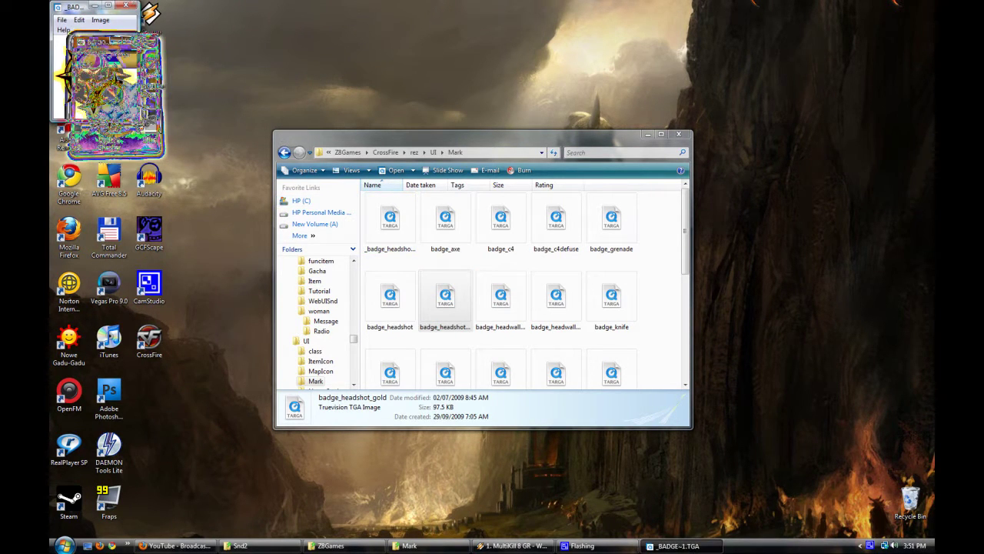
left_click(126, 5)
left_click(668, 232)
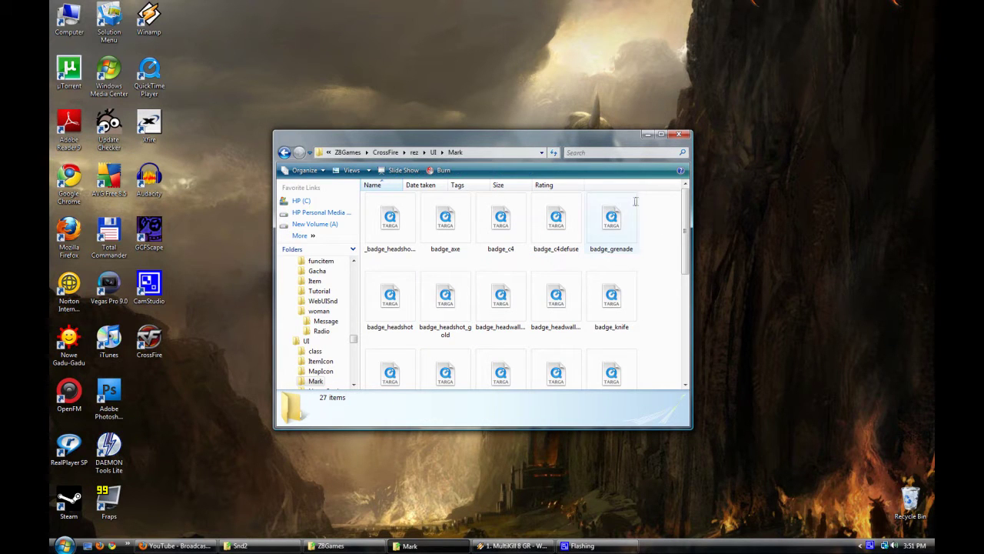
key("BackSpace")
key("BackSpace")
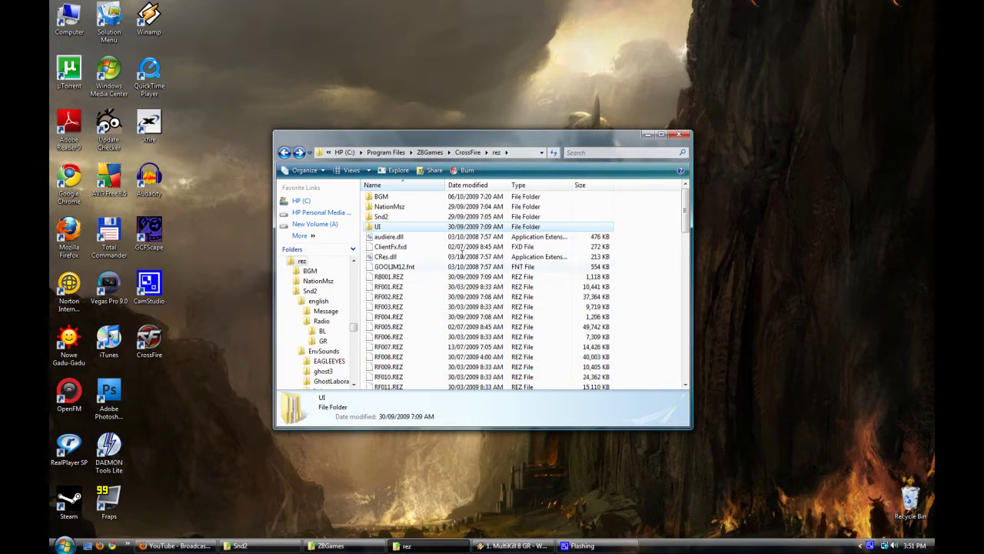
Switch to the MEGAUPLOAD page for Snd2.zip in Firefox, look inside the archive's Snd2 folder, and return to the archive root
left_click(647, 134)
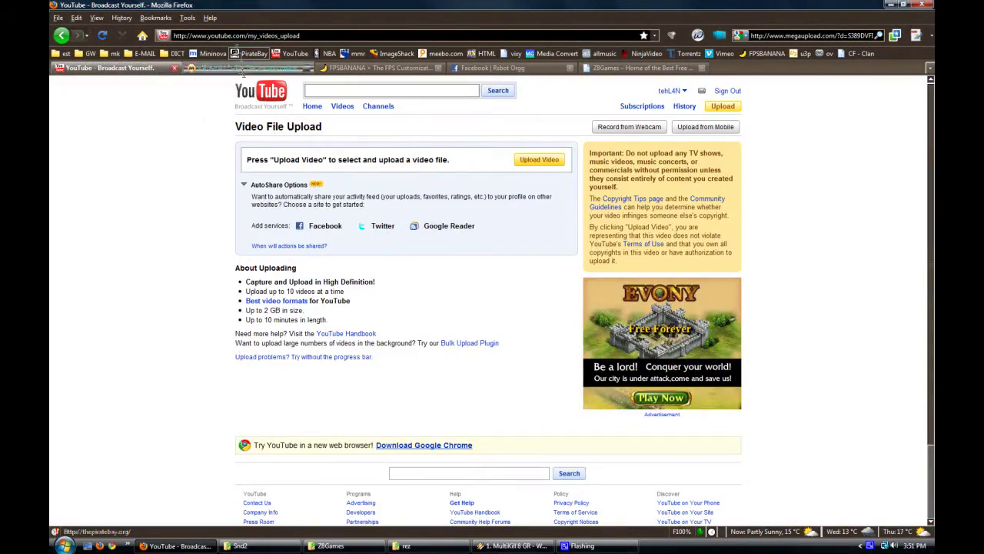
left_click(243, 70)
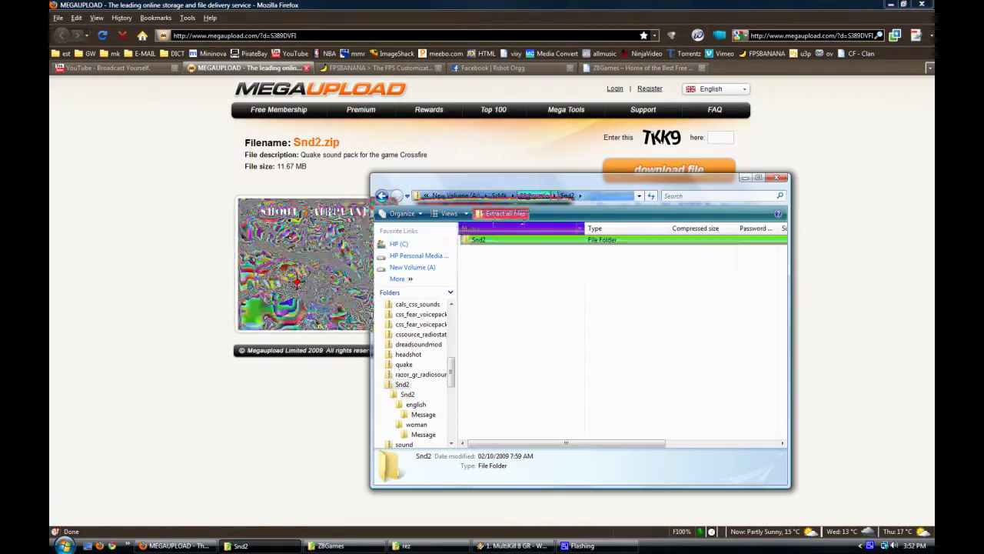
double_click(488, 239)
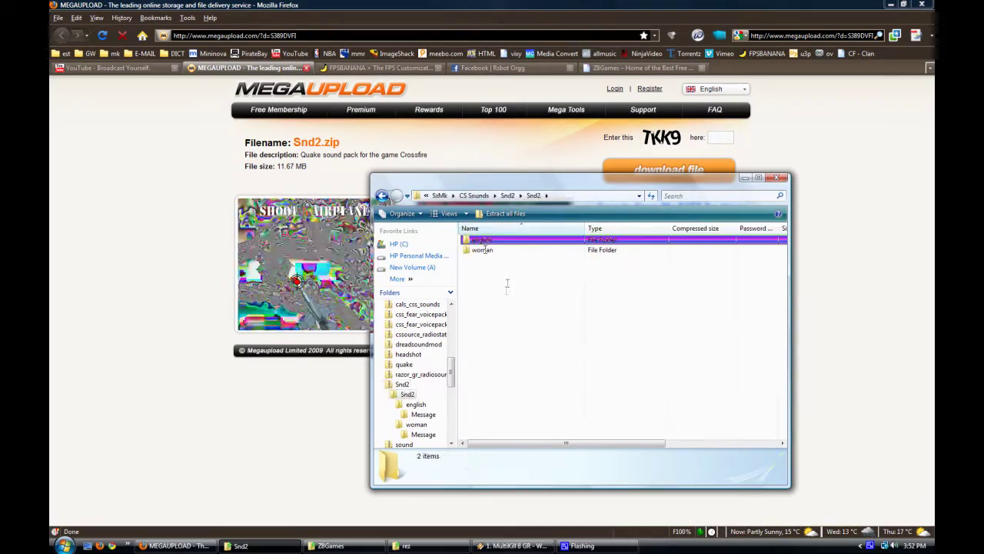
key("ctrl+a")
key("BackSpace")
Bring up CrossFire's rez folder and arrange its window side by side with the Snd2 archive window
left_click(343, 546)
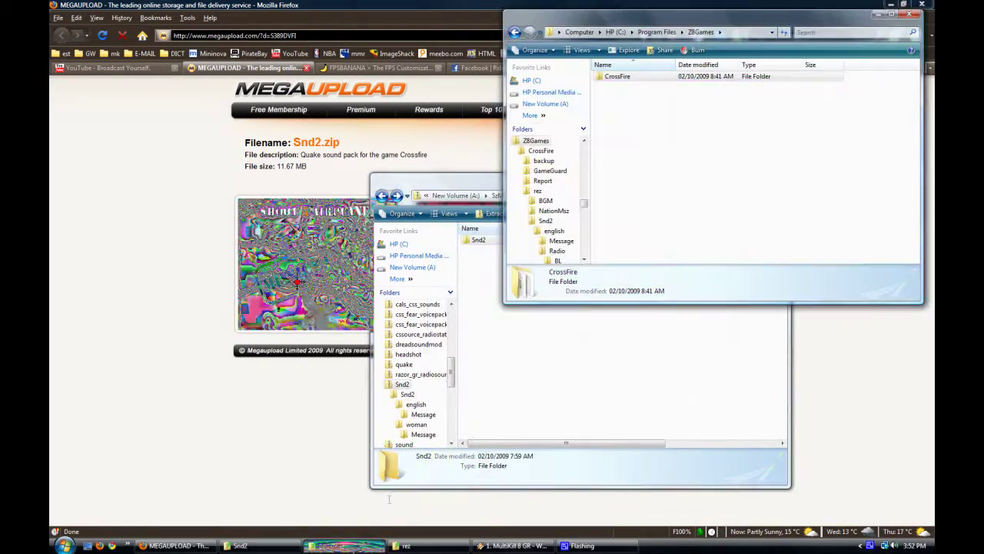
left_click(344, 546)
left_click(429, 546)
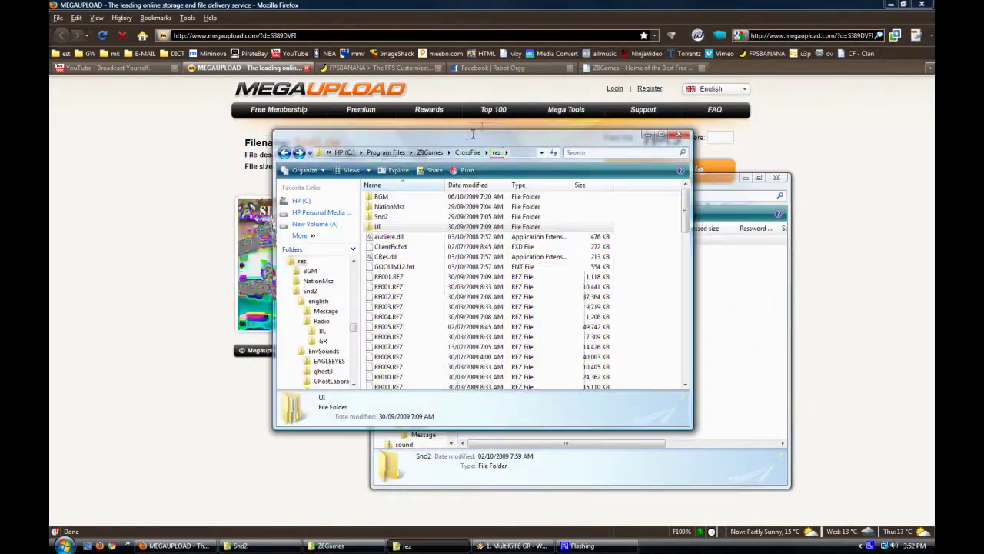
left_click_drag(476, 132, 305, 132)
left_click(605, 316)
left_click_drag(563, 177, 703, 154)
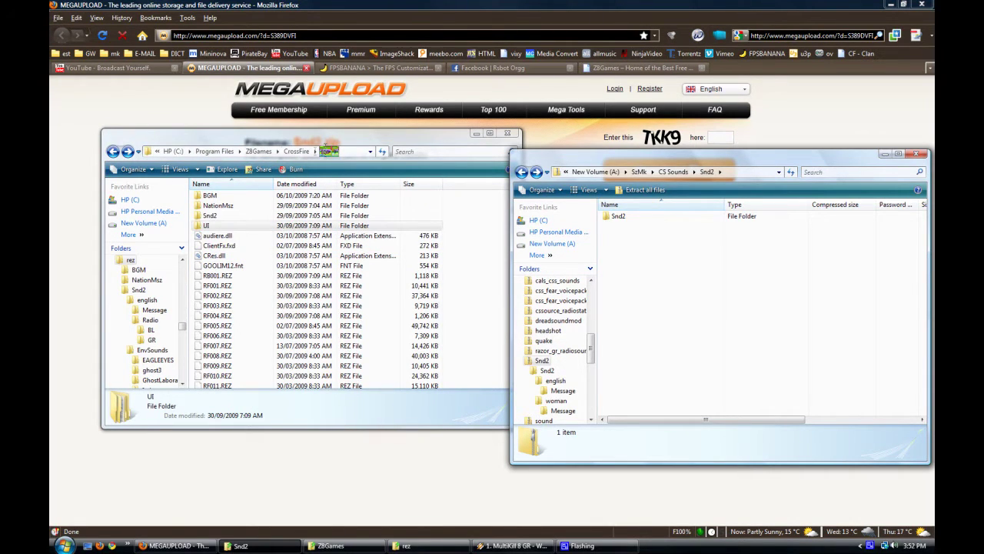
Try to merge the Snd2 folder from the archive into CrossFire's rez folder
left_click(296, 152)
double_click(208, 225)
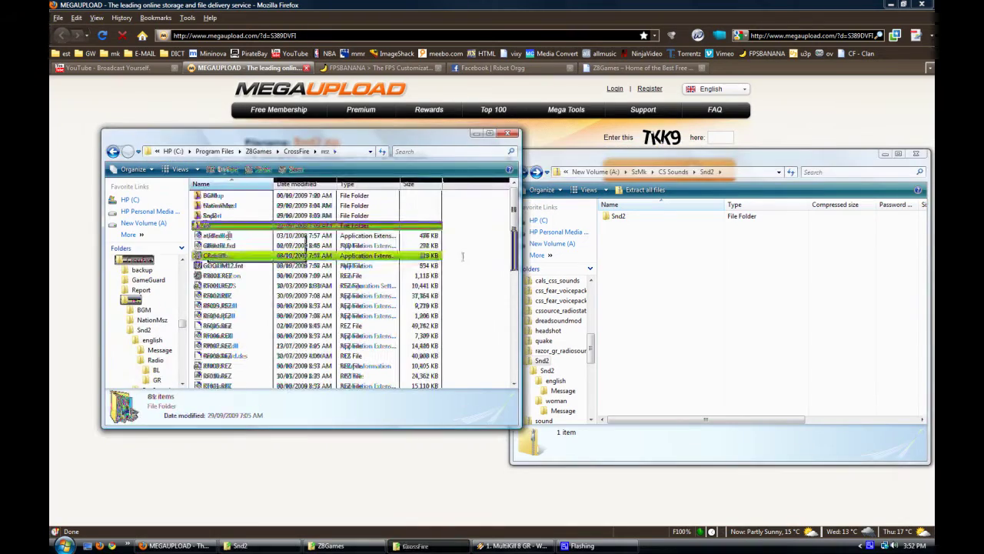
left_click(728, 244)
left_click_drag(646, 216, 472, 223)
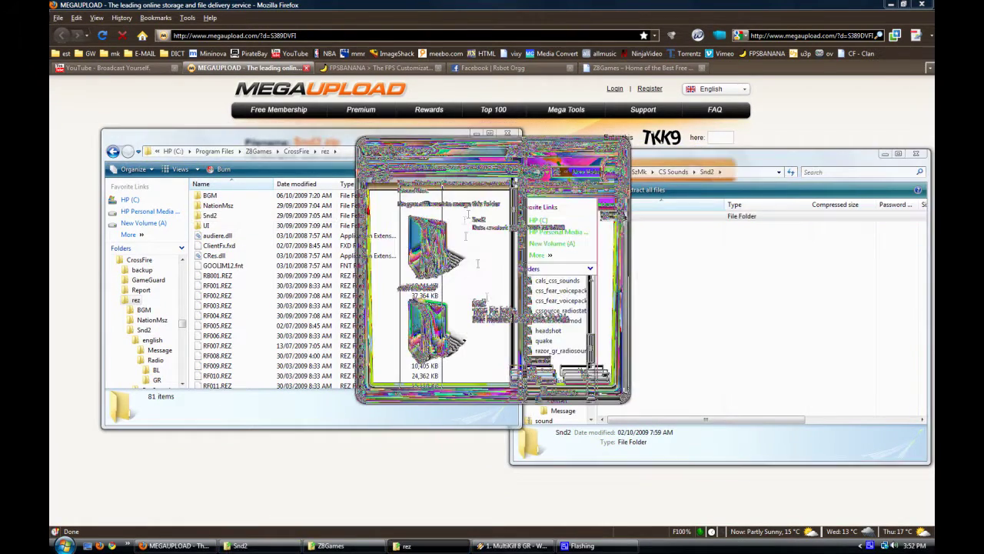
left_click(534, 378)
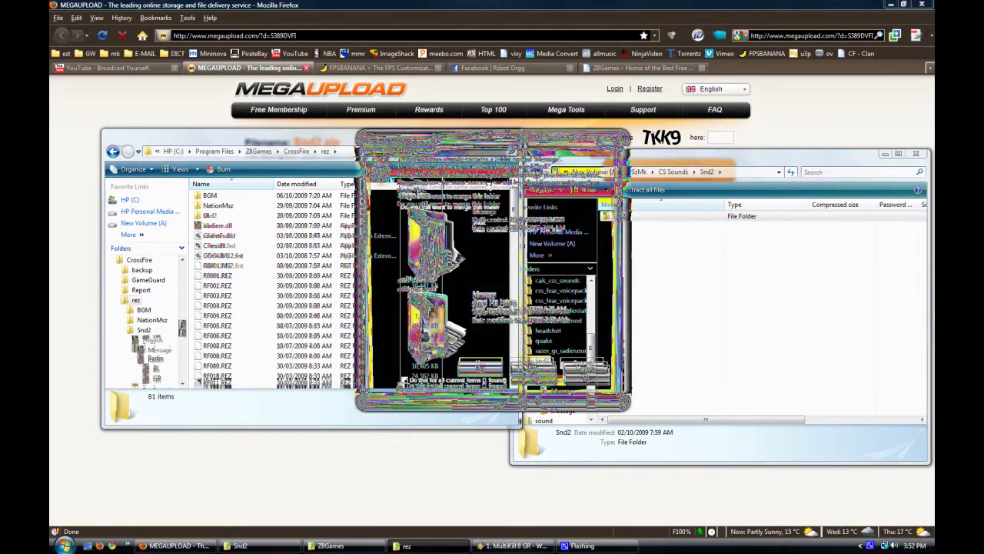
left_click(586, 371)
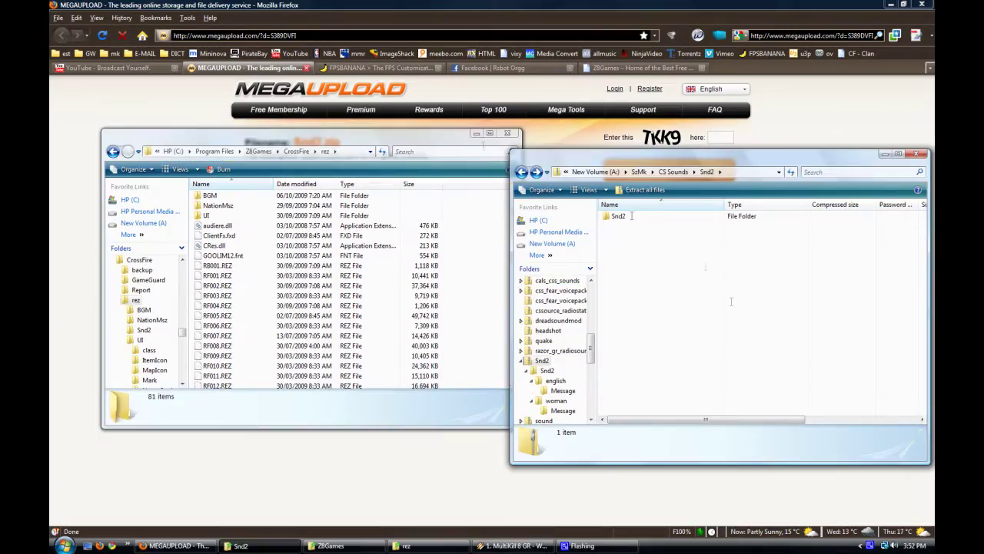
Browse FPSBANANA's Skins and Counter-Strike: Source sounds sections, and open the Player/Death sound category
left_click(393, 3)
left_click(376, 68)
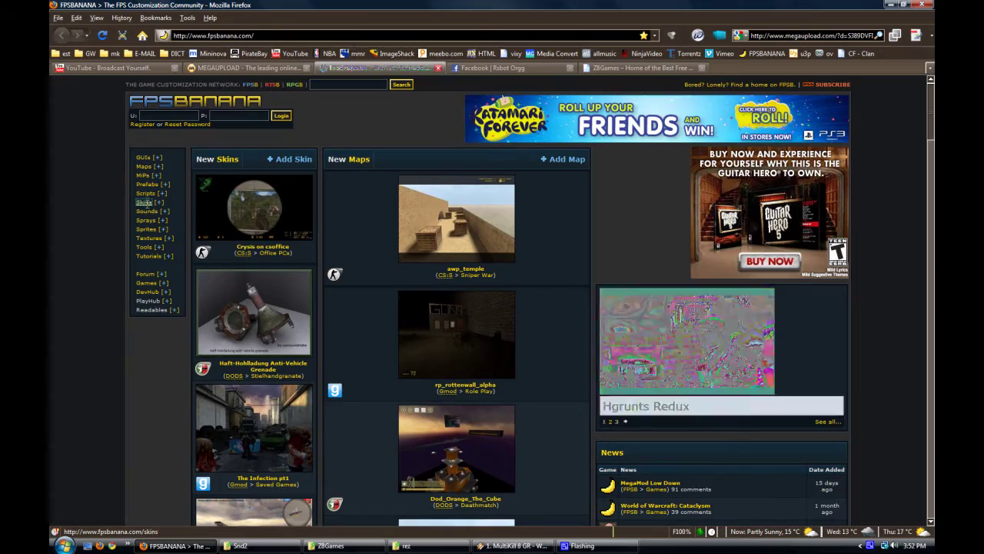
left_click(144, 202)
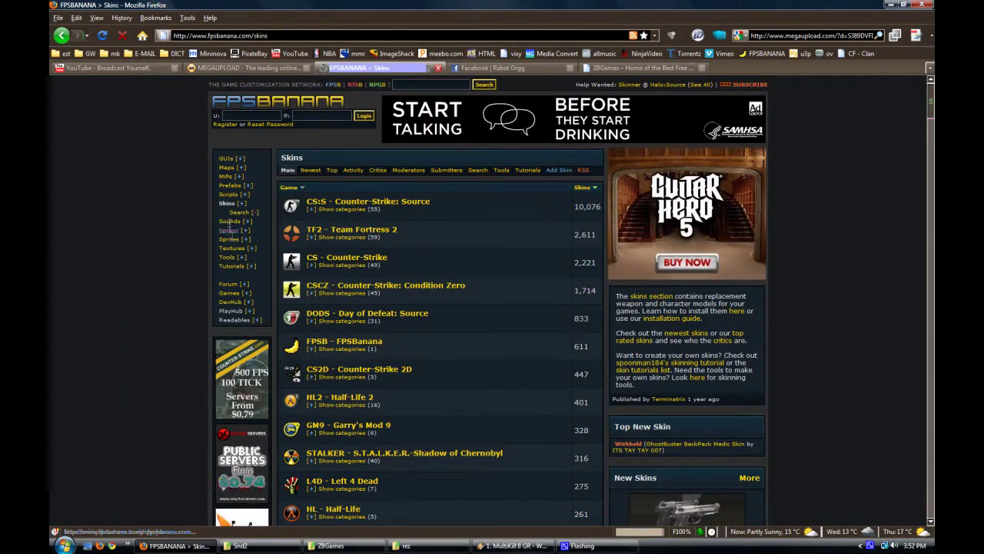
left_click(229, 221)
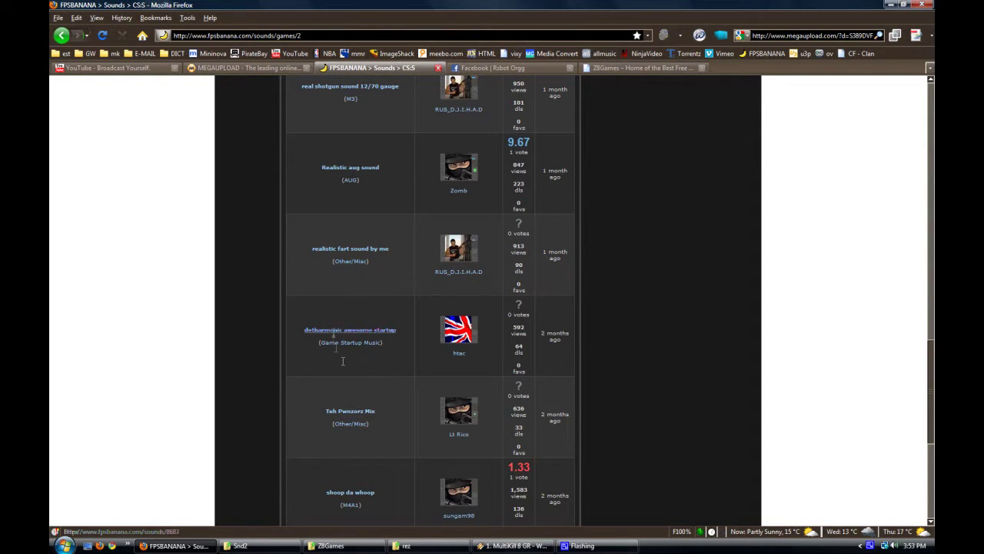
scroll(332, 344, "down", 2)
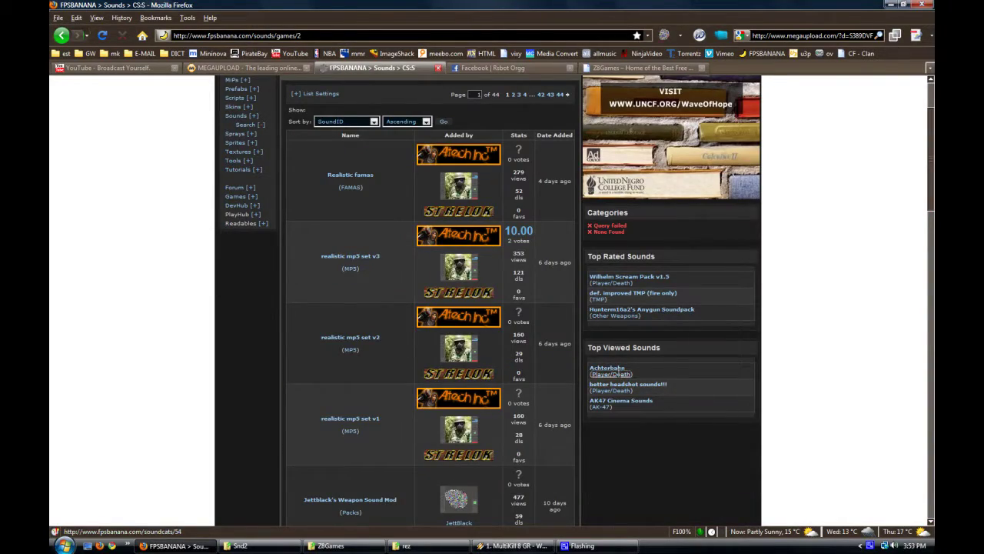
left_click(619, 372)
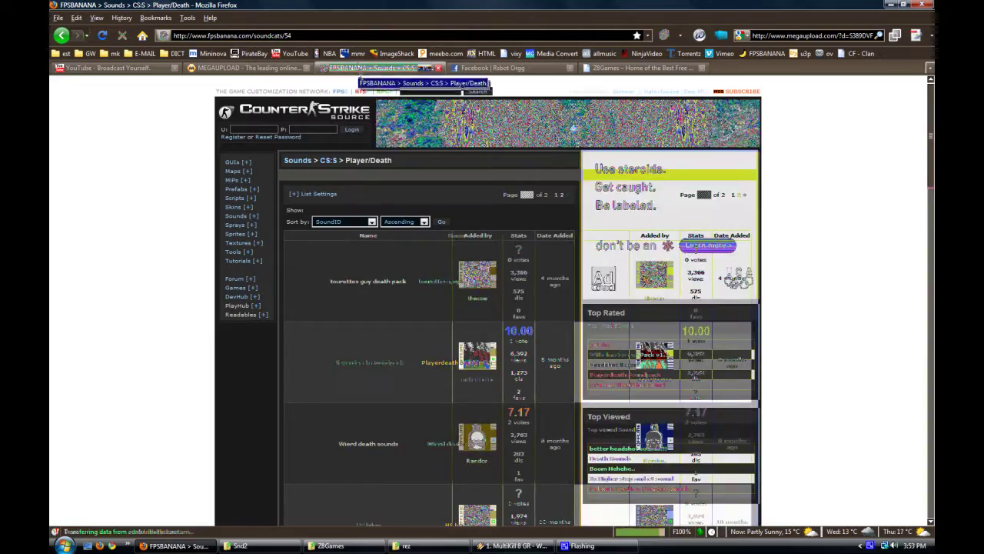
Close the FPSBANANA, Facebook and Z8Games pages in the browser
left_click(438, 68)
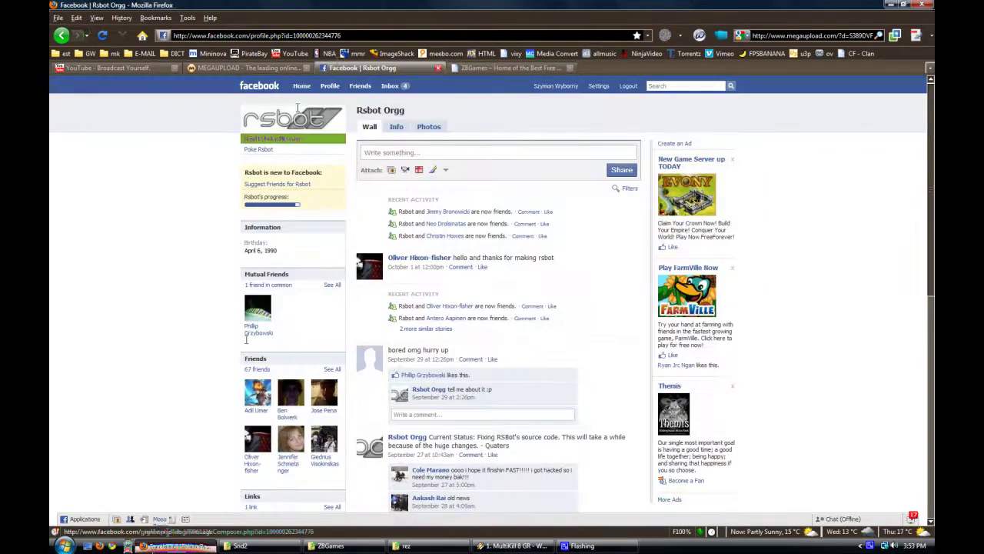
left_click(438, 67)
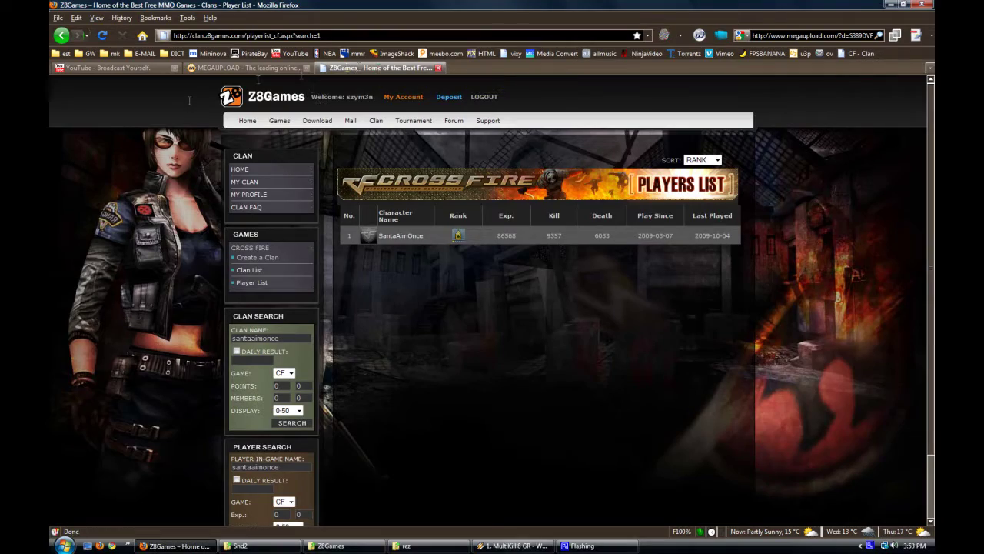
left_click(438, 67)
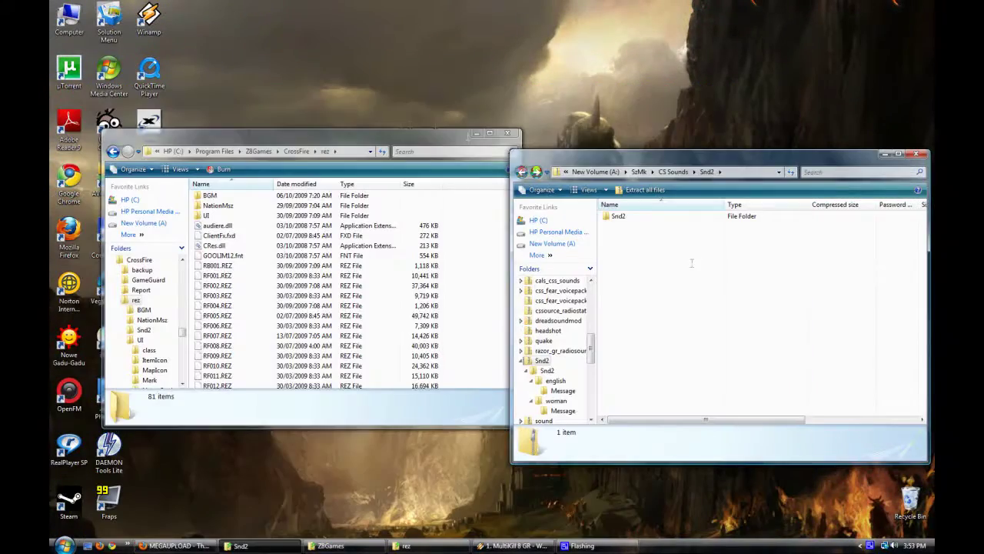
Rearrange the rez and Snd2 archive windows diagonally on the desktop, with rez above and the archive below
left_click(459, 146)
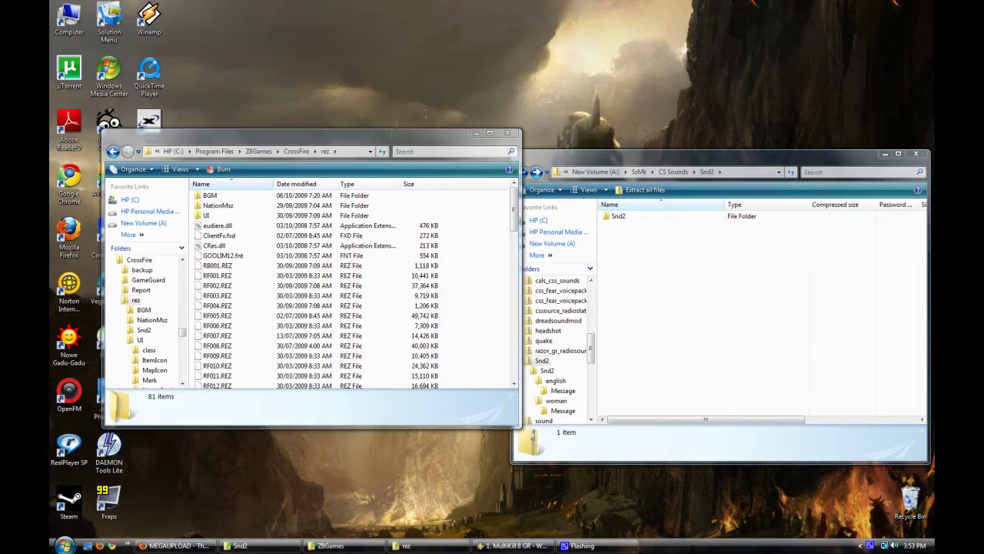
left_click_drag(391, 138, 456, 12)
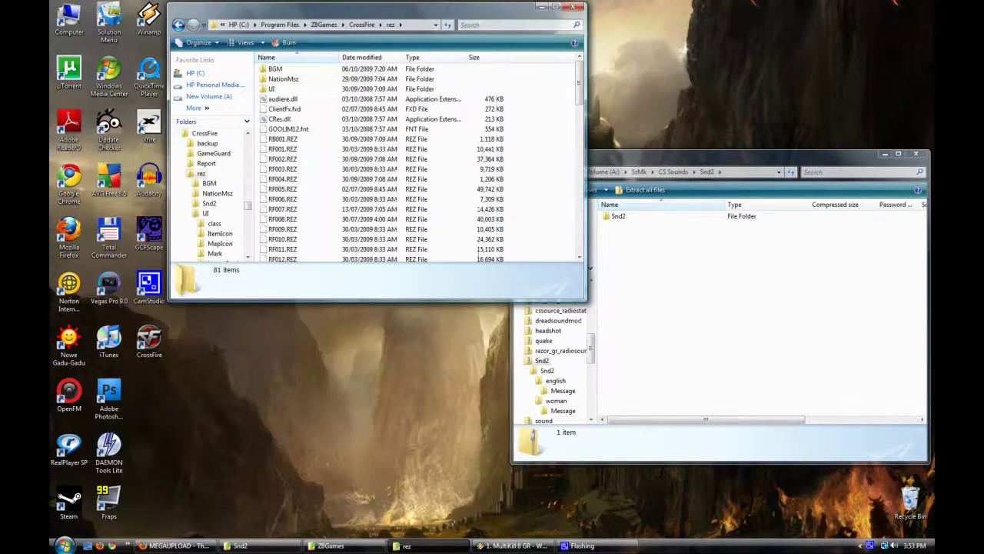
left_click_drag(684, 156, 685, 229)
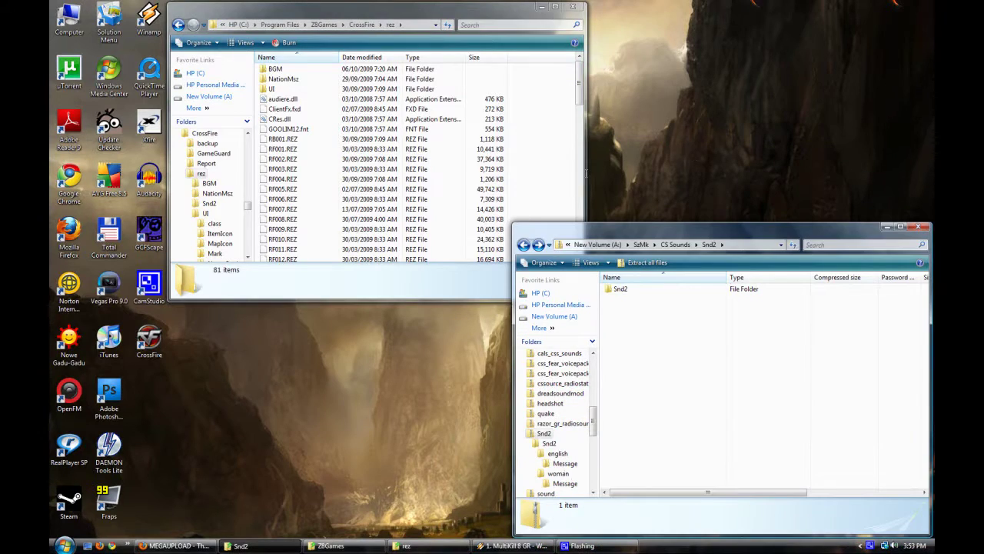